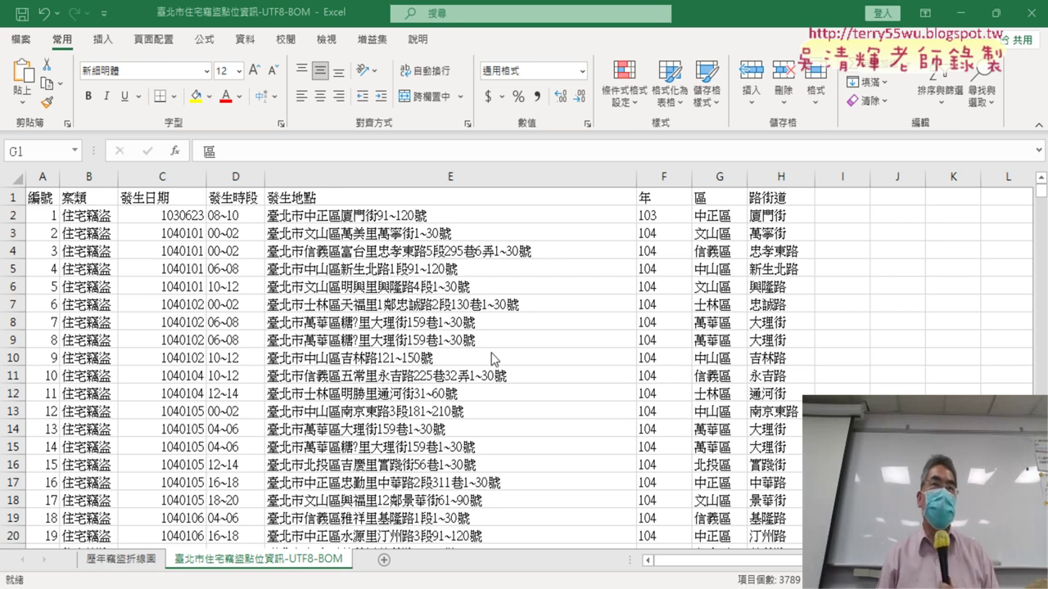
Insert an empty PivotTable from the burglary data on a new sheet, 工作表2
left_click(379, 290)
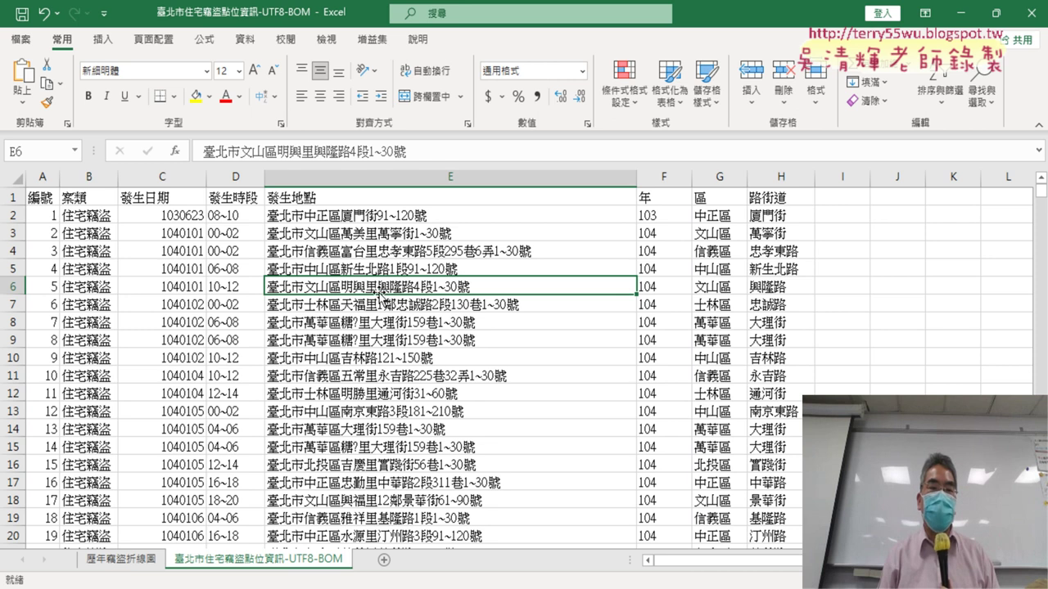
left_click(103, 39)
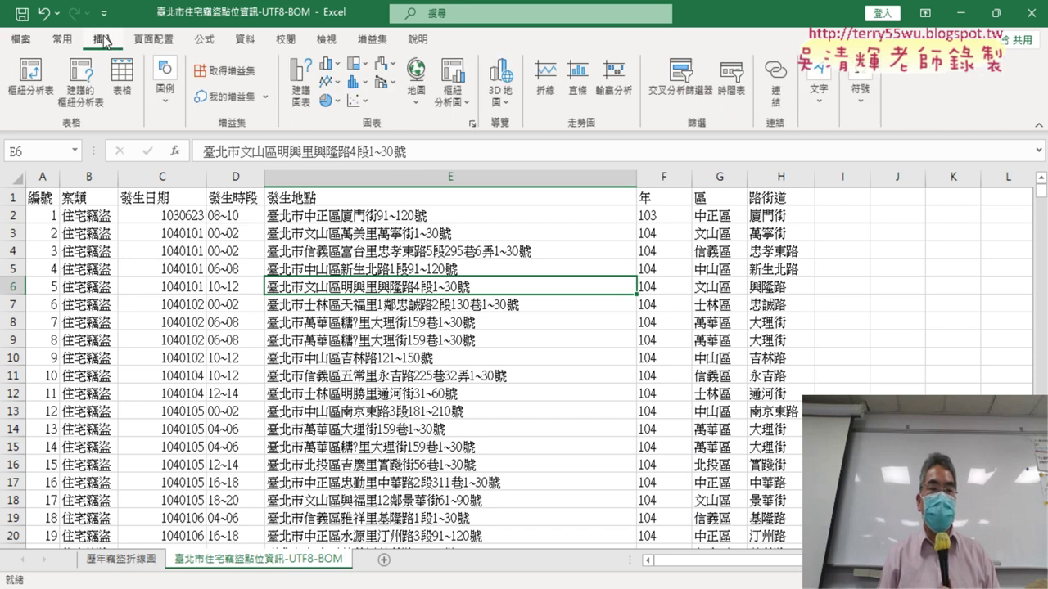
left_click(27, 90)
left_click(643, 565)
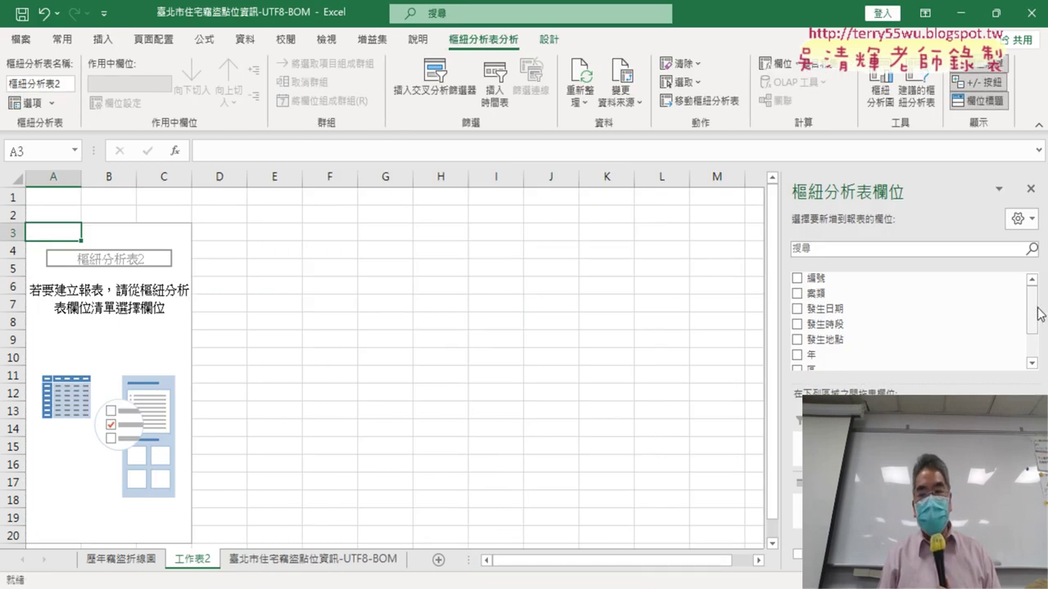
Review the per-district counts for 12 districts (total 3788) and select a count cell
scroll(1033, 319, "down", 2)
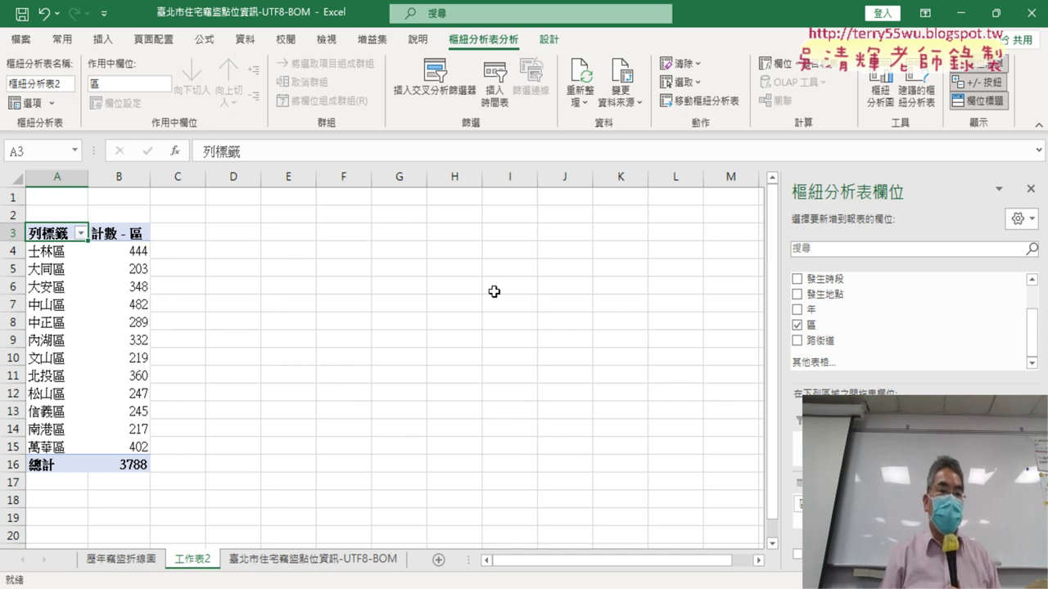
left_click(124, 253)
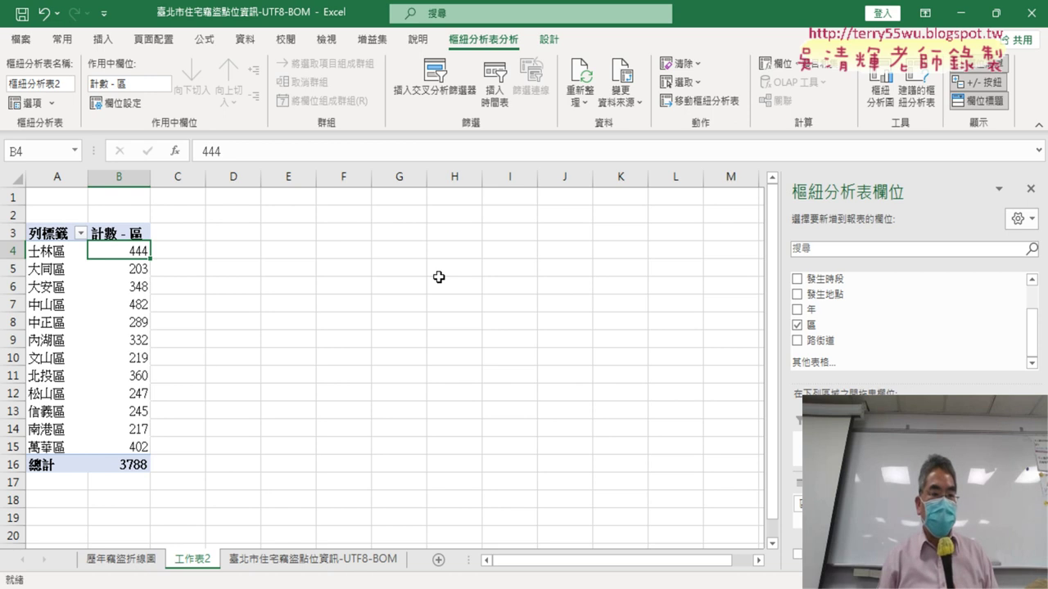
left_click(37, 253)
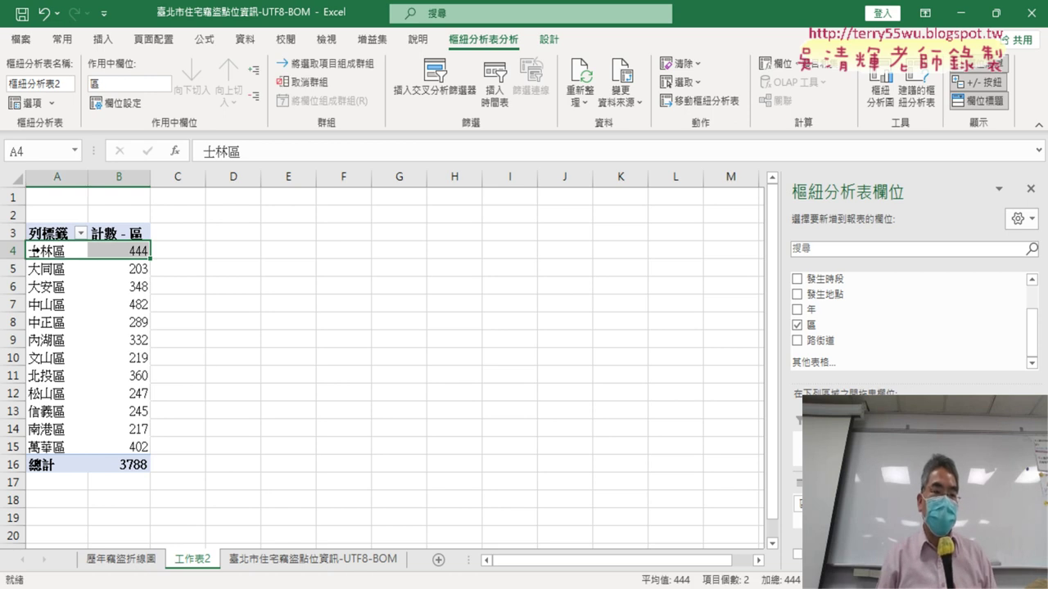
left_click(45, 449)
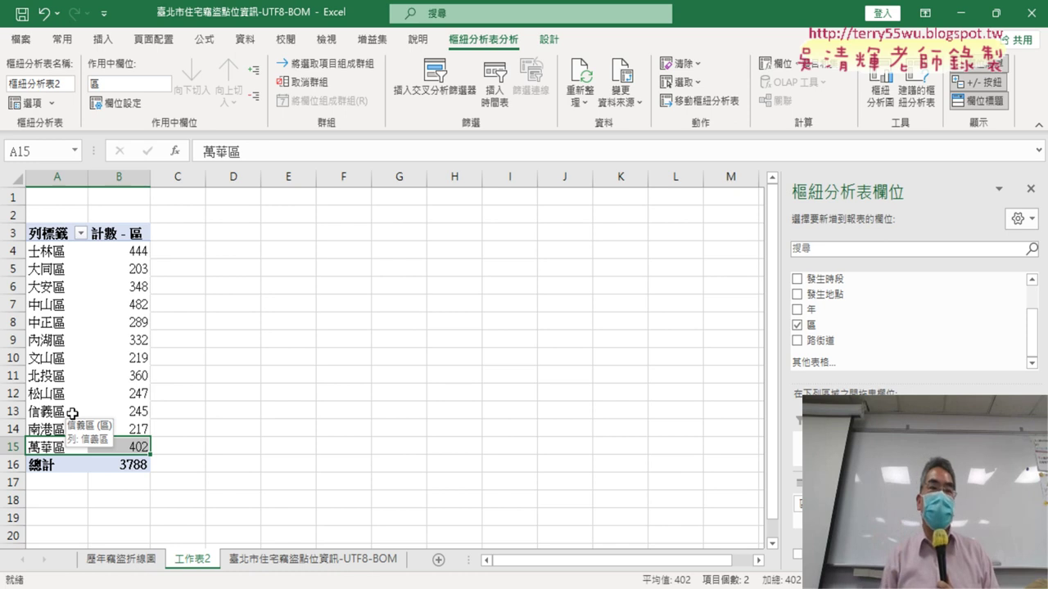
left_click(120, 254)
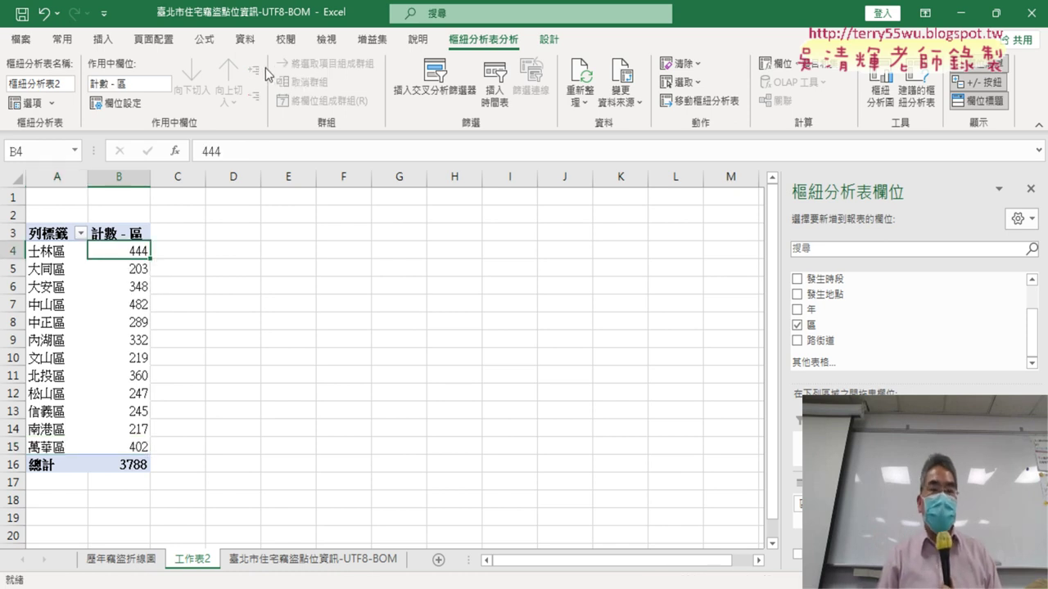
left_click(245, 40)
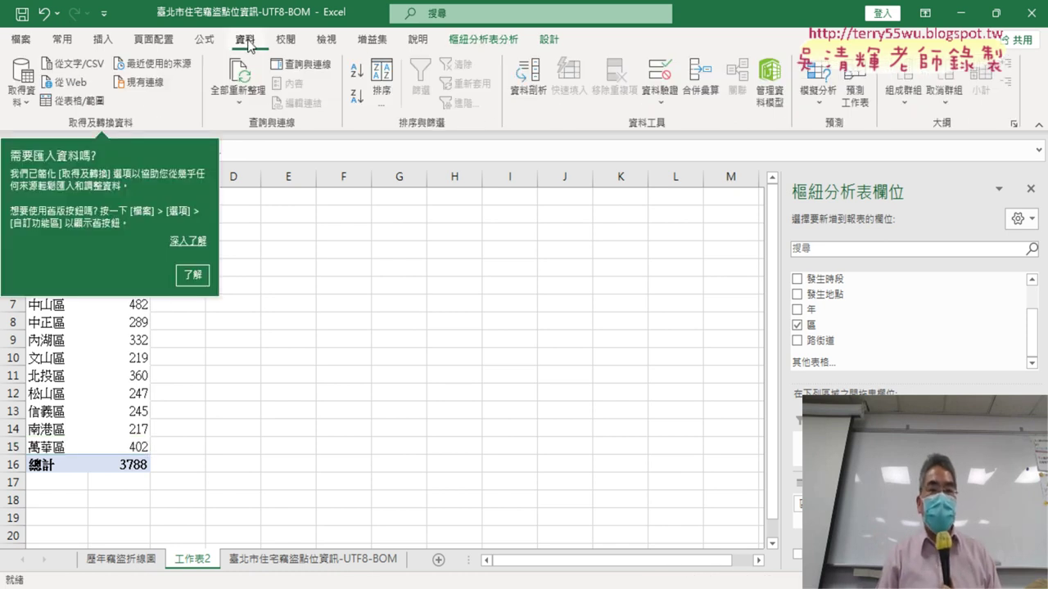
Sort the district counts largest to smallest, putting 中山區 (482) on top
left_click(201, 275)
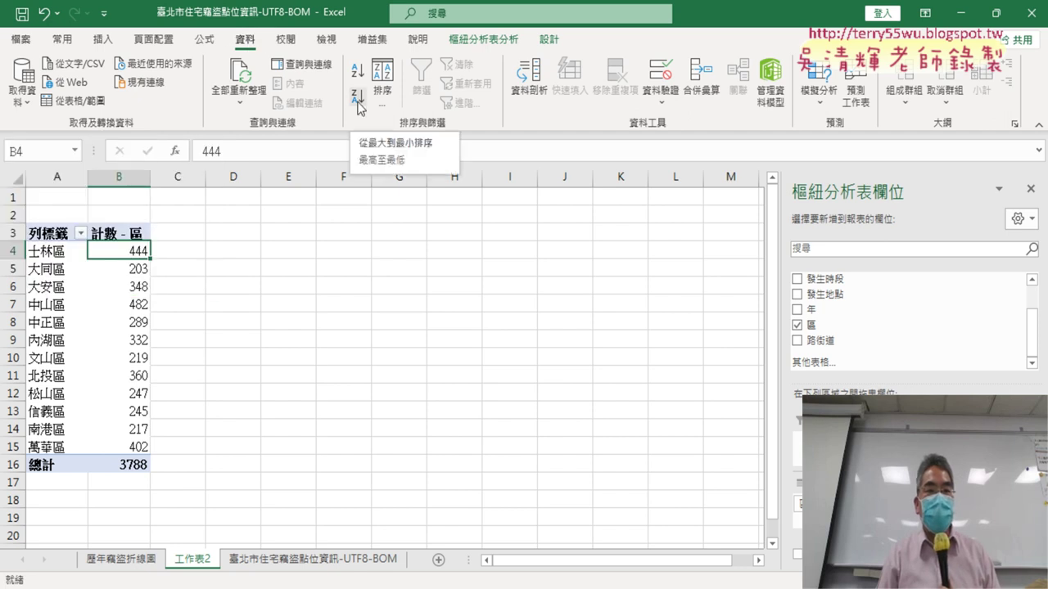
left_click(360, 109)
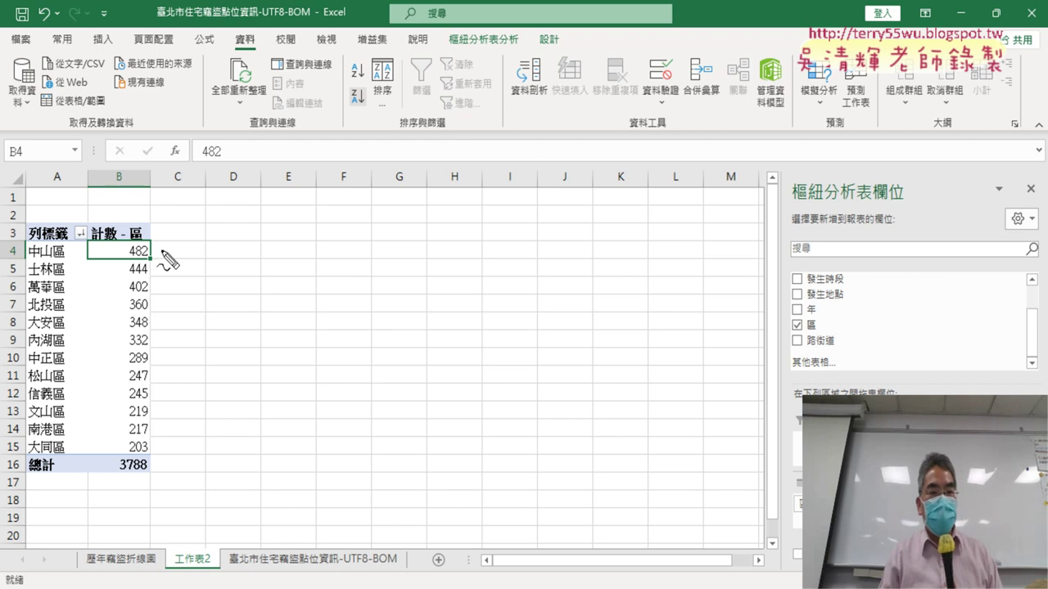
left_click_drag(163, 263, 153, 240)
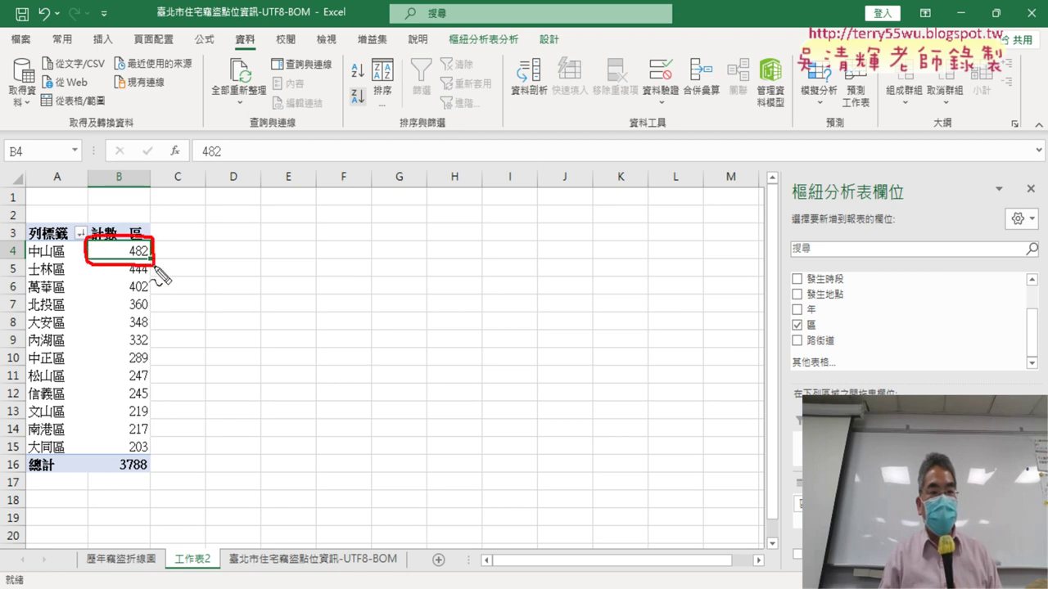
Draw temporary arrows linking the counts to the sort command, then clear them
mouse_move(258, 52)
left_mouse_down()
mouse_move(220, 37)
mouse_move(270, 51)
left_mouse_up()
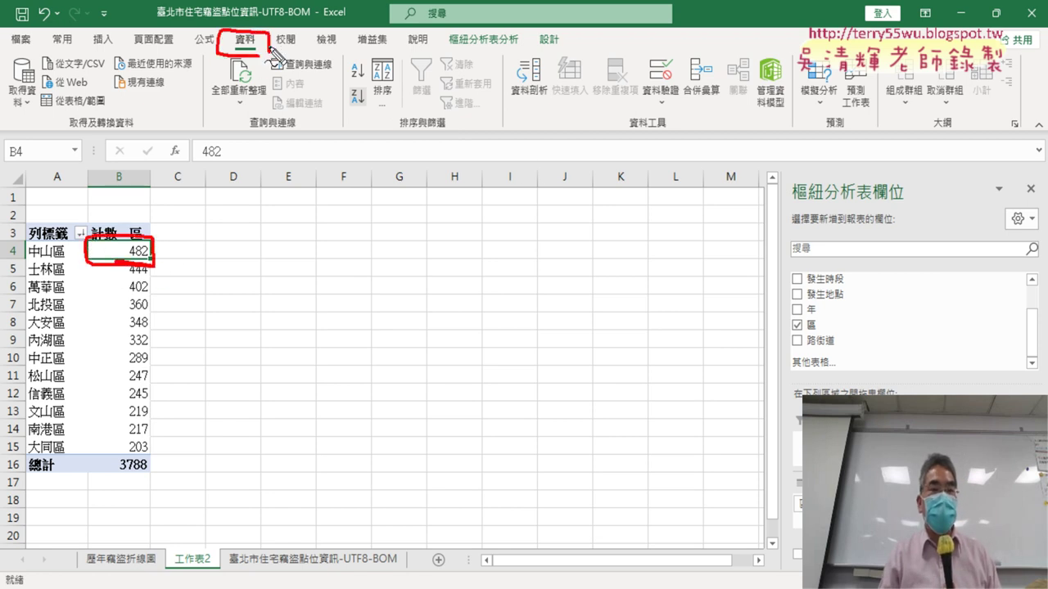
left_click_drag(360, 111, 379, 125)
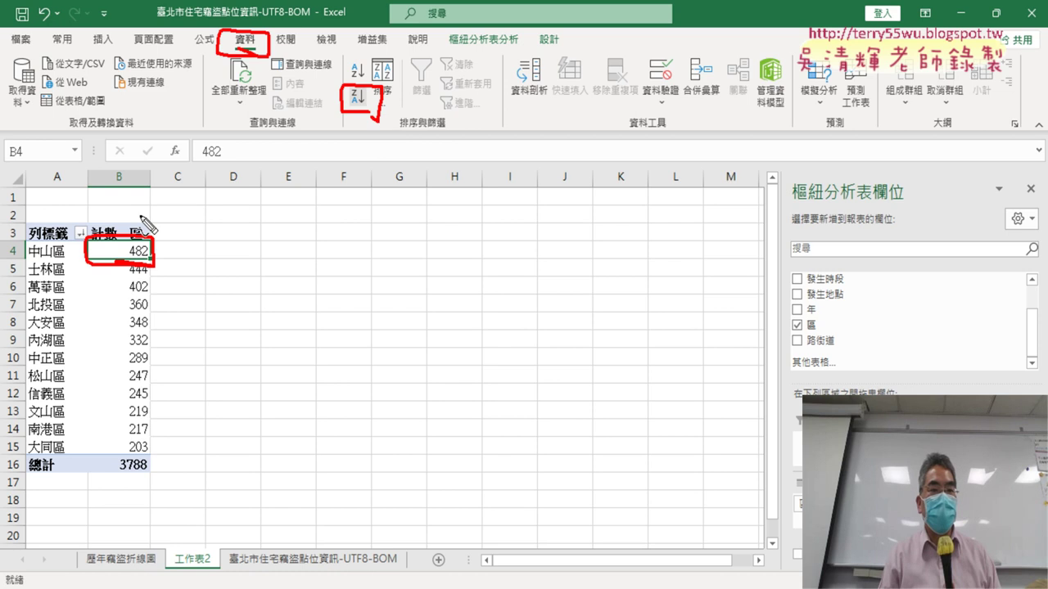
left_click_drag(130, 219, 201, 61)
left_click_drag(290, 59, 328, 107)
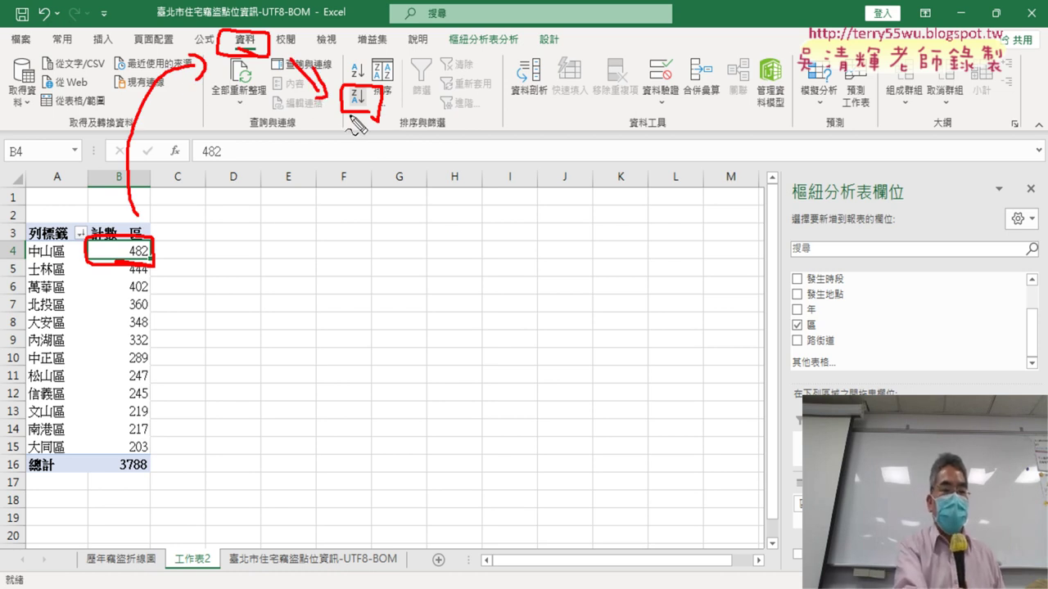
key("Escape")
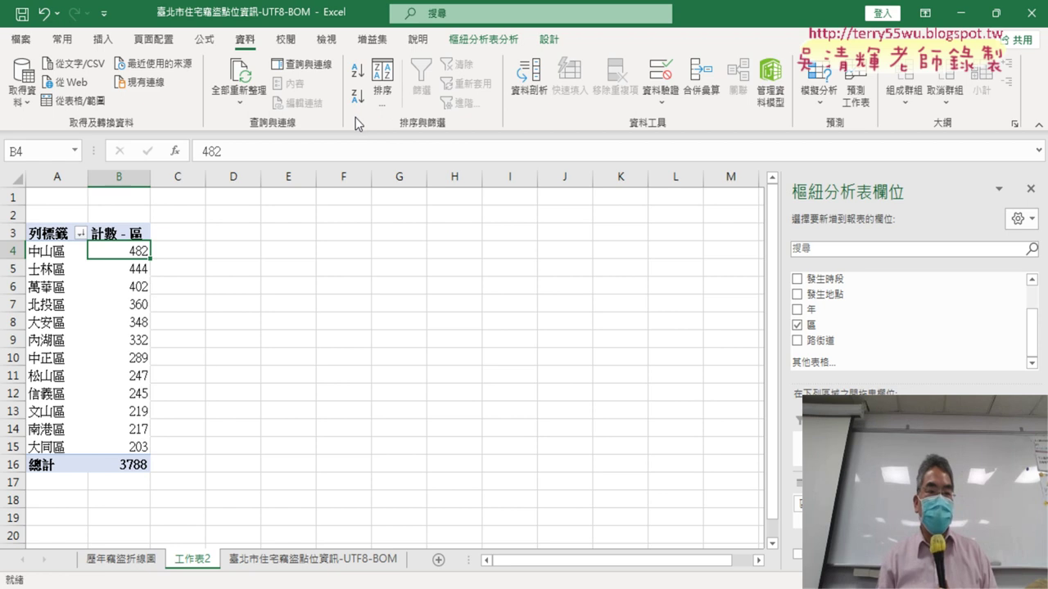
left_click(12, 251)
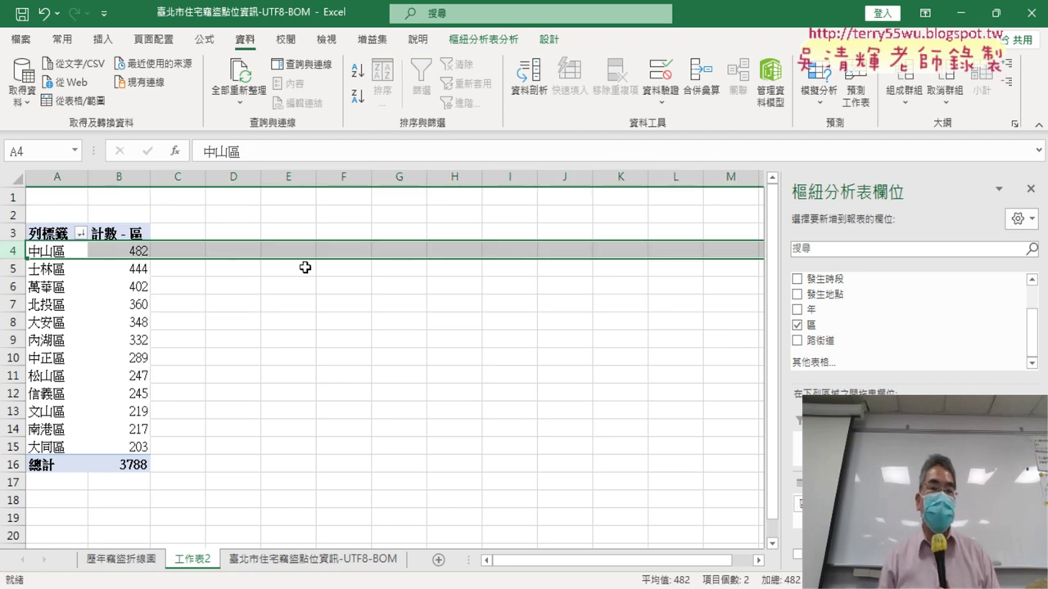
left_click(15, 269)
left_click(12, 286)
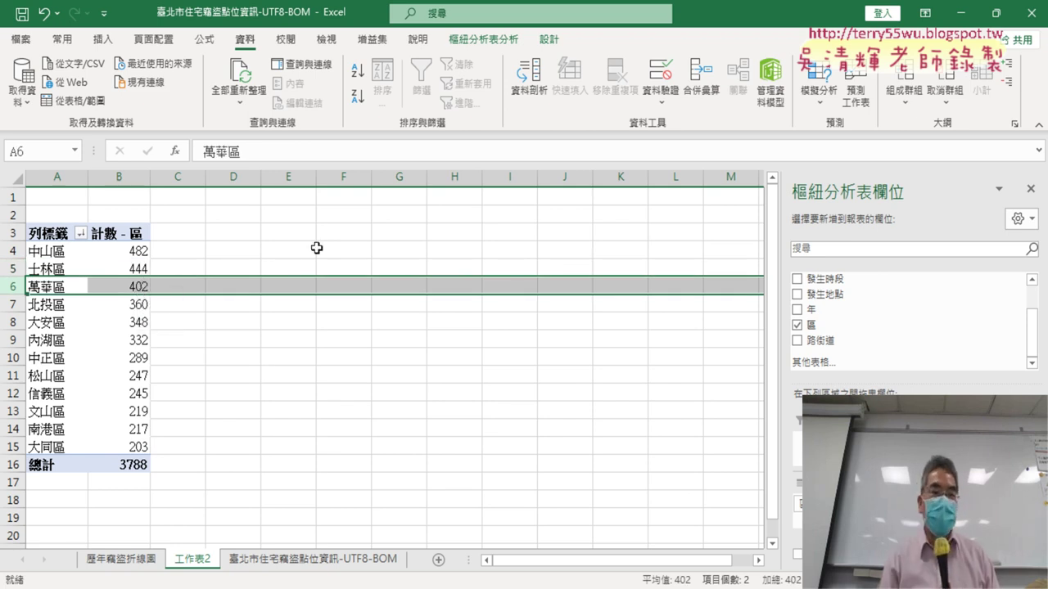
left_click(50, 324)
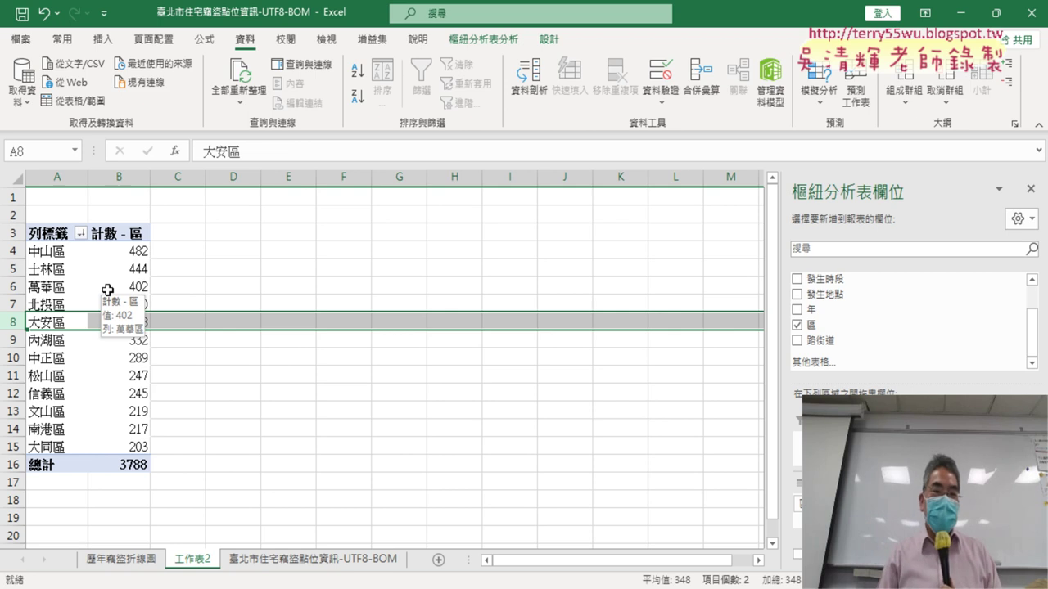
left_click(14, 447)
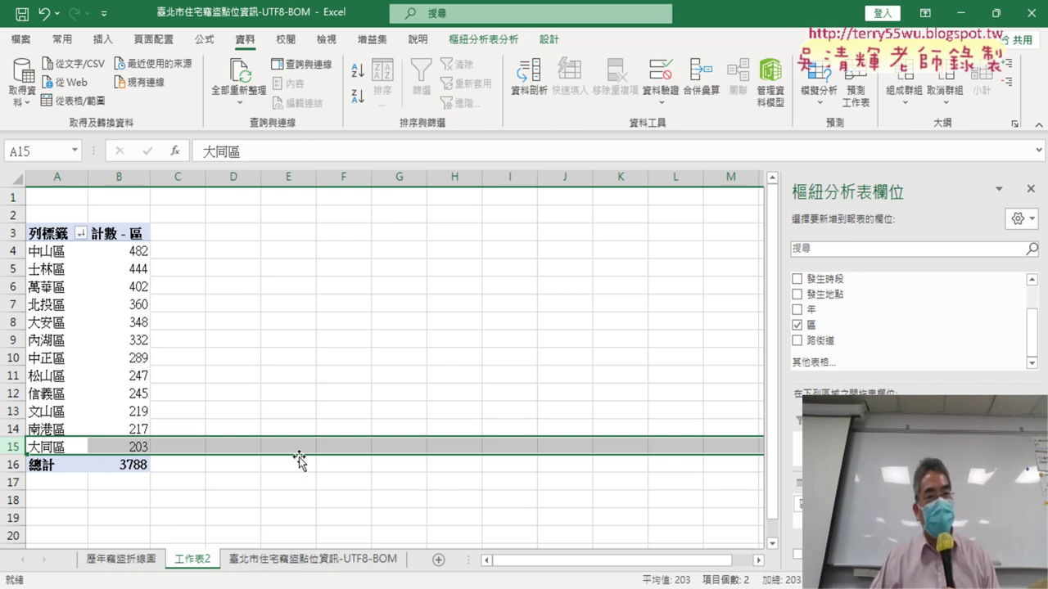
left_click(113, 359)
left_click(481, 41)
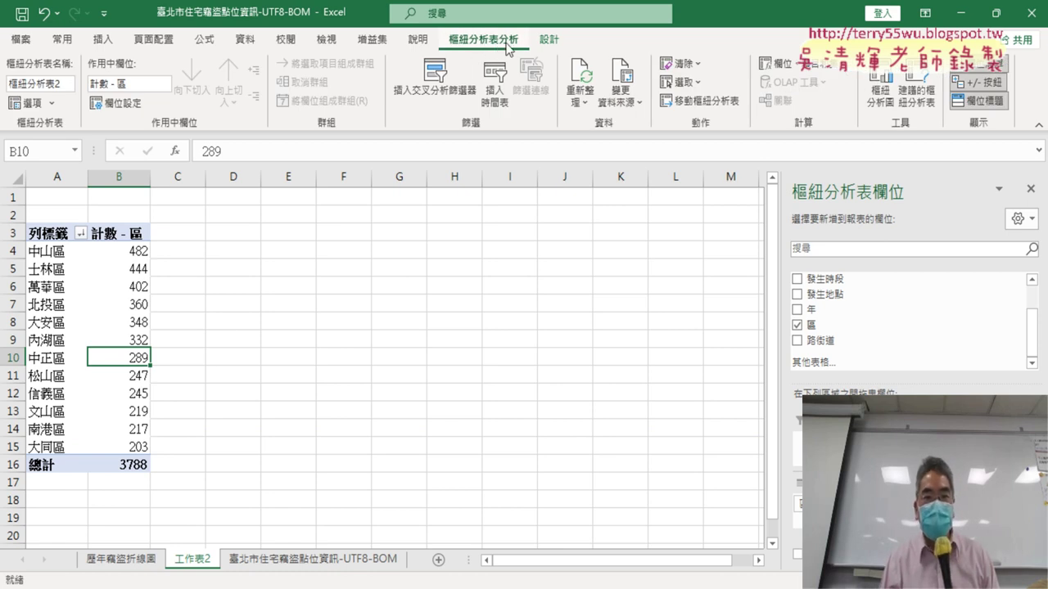
Insert a pie PivotChart of district counts and move it up beside the pivot table
left_click(883, 97)
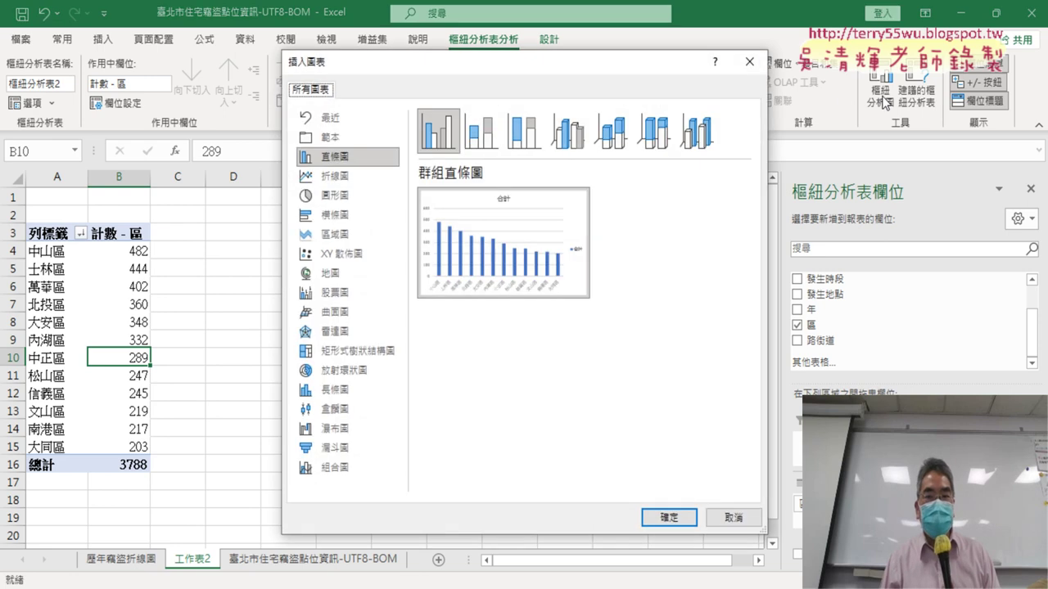
left_click(345, 204)
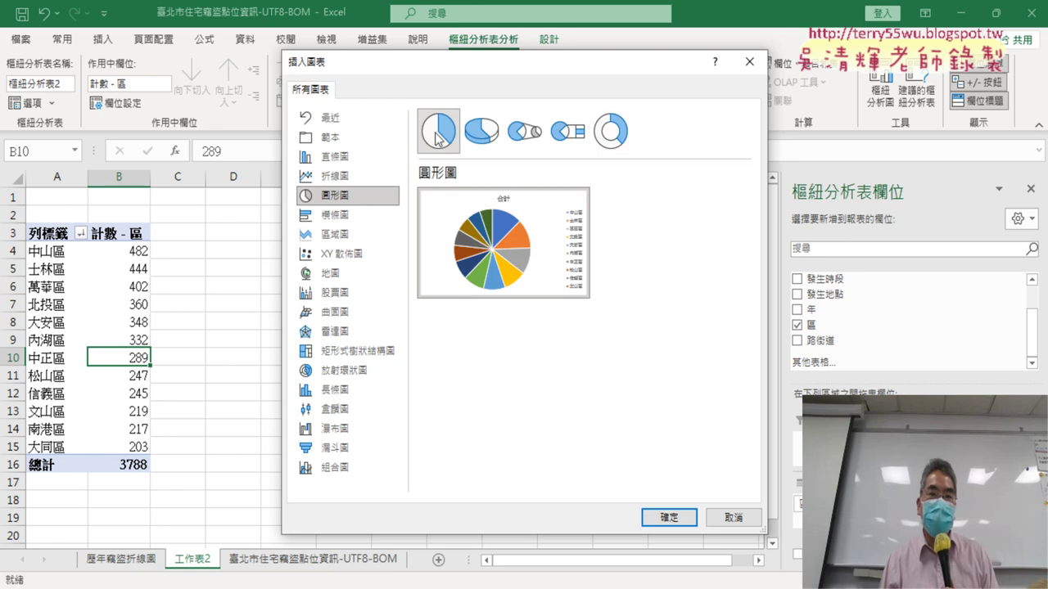
left_click(678, 521)
left_click_drag(442, 284, 411, 233)
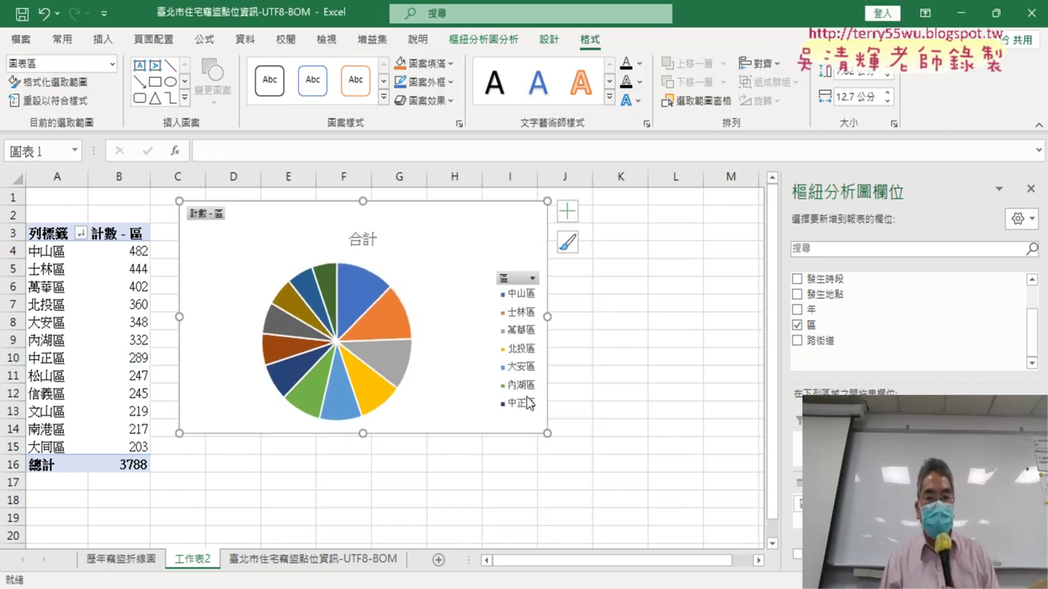
Enlarge the chart and replace its title 合計 with 各區比例圖
left_click_drag(547, 433, 727, 522)
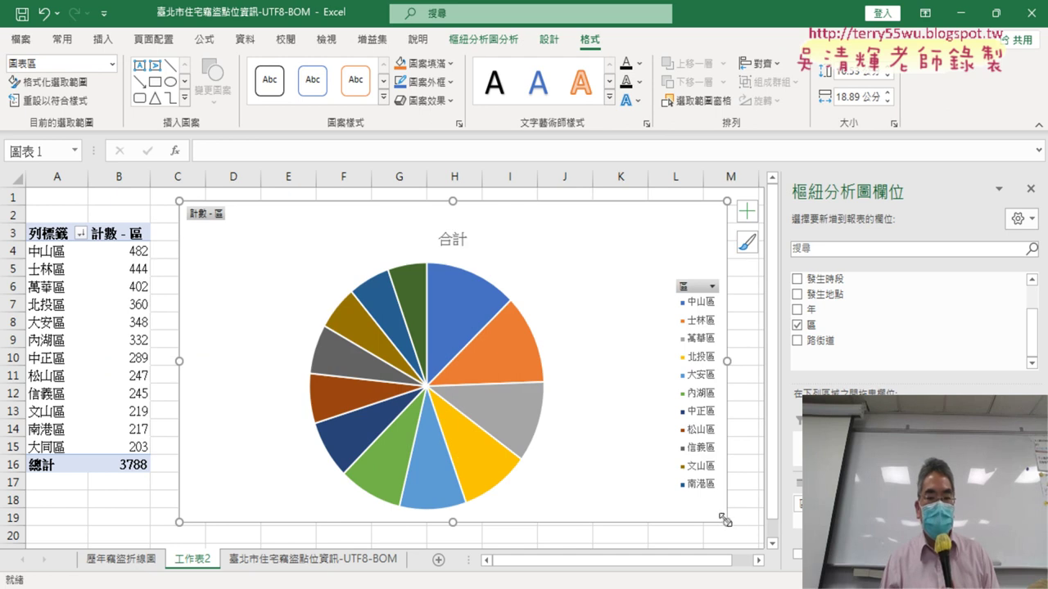
left_click(468, 239)
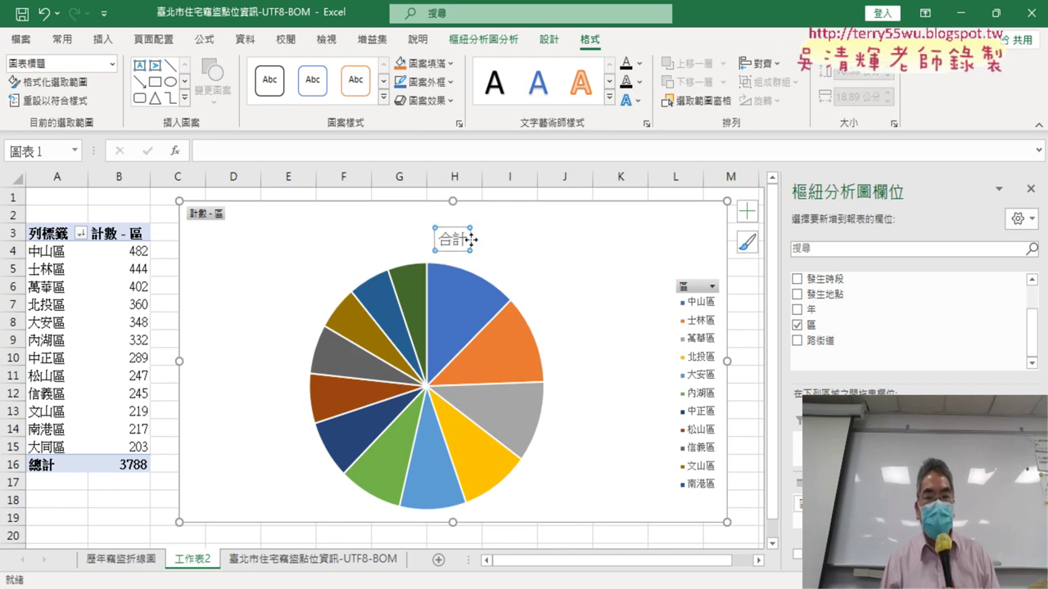
double_click(445, 237)
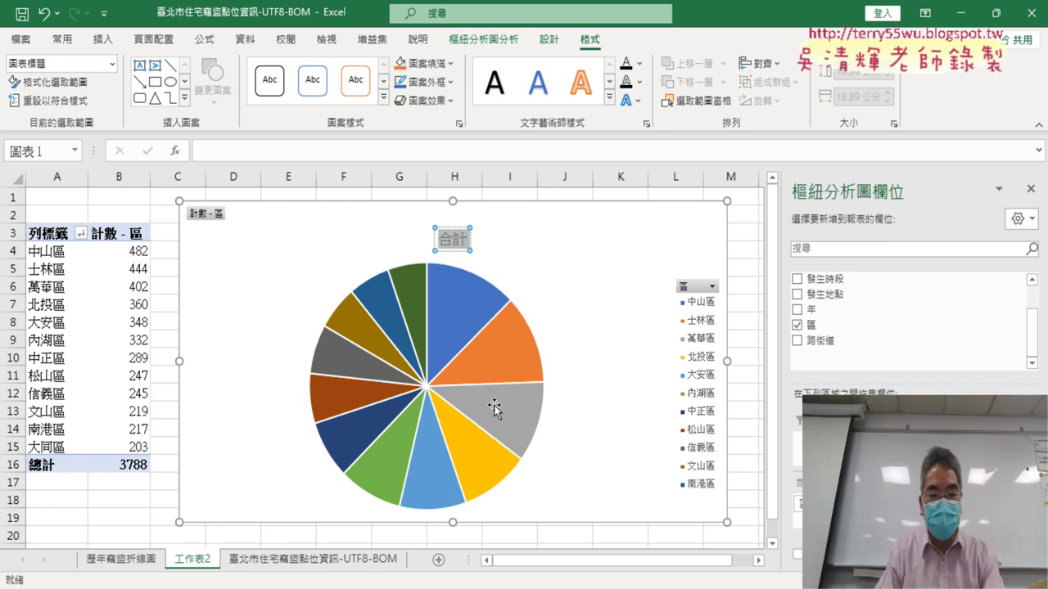
mouse_move(495, 407)
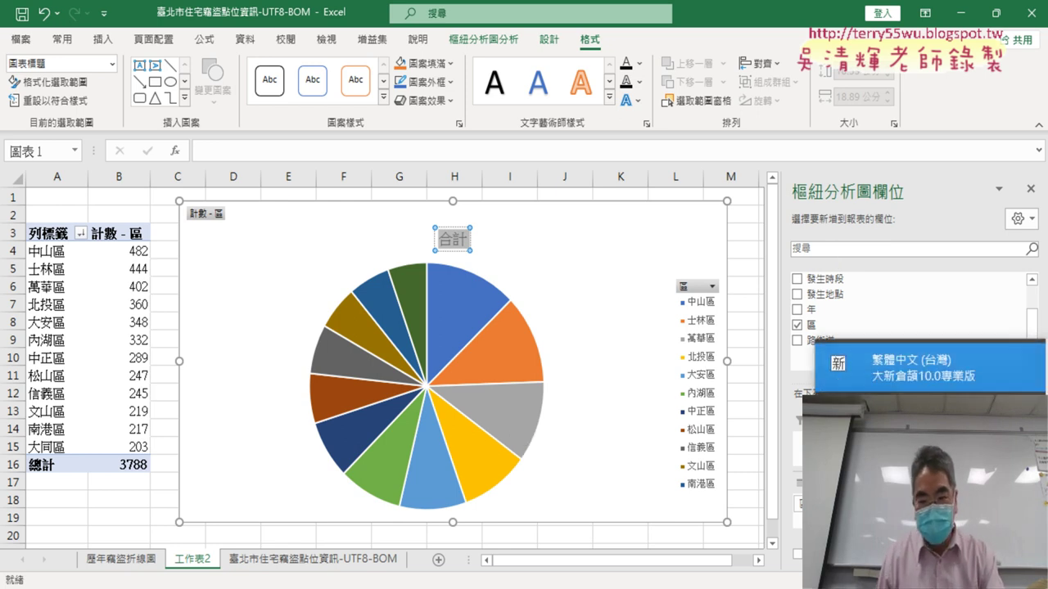
type("ㄍㄜ")
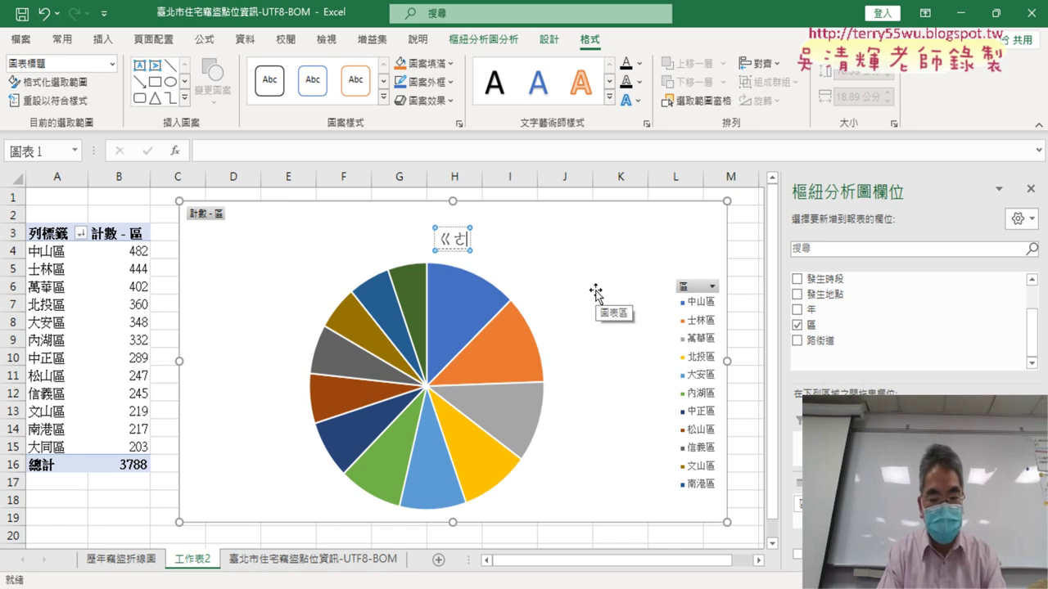
type("ˋㄑㄩ")
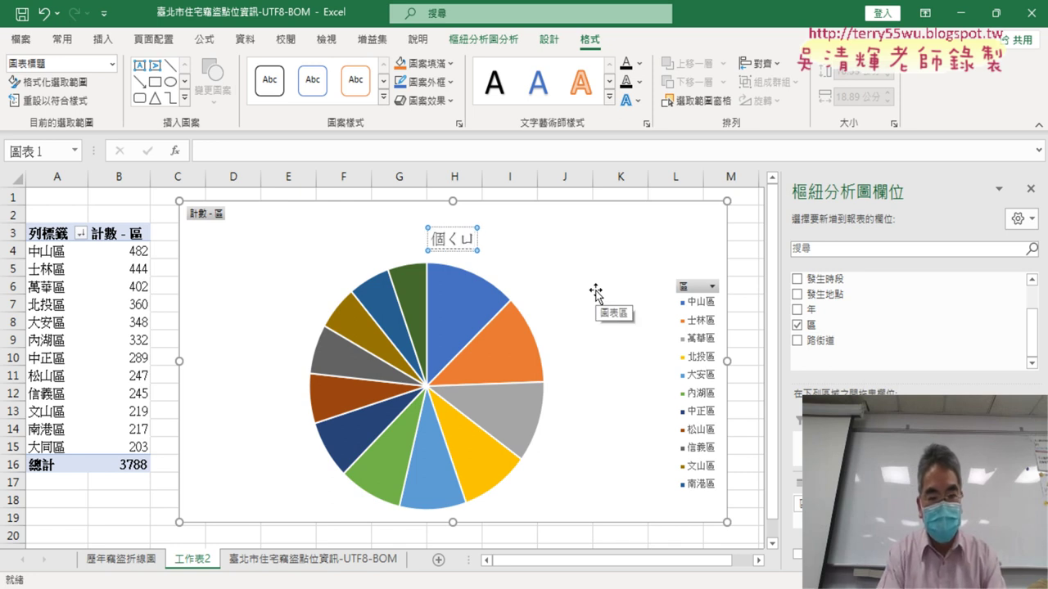
key("space")
type("ㄅㄧˇ")
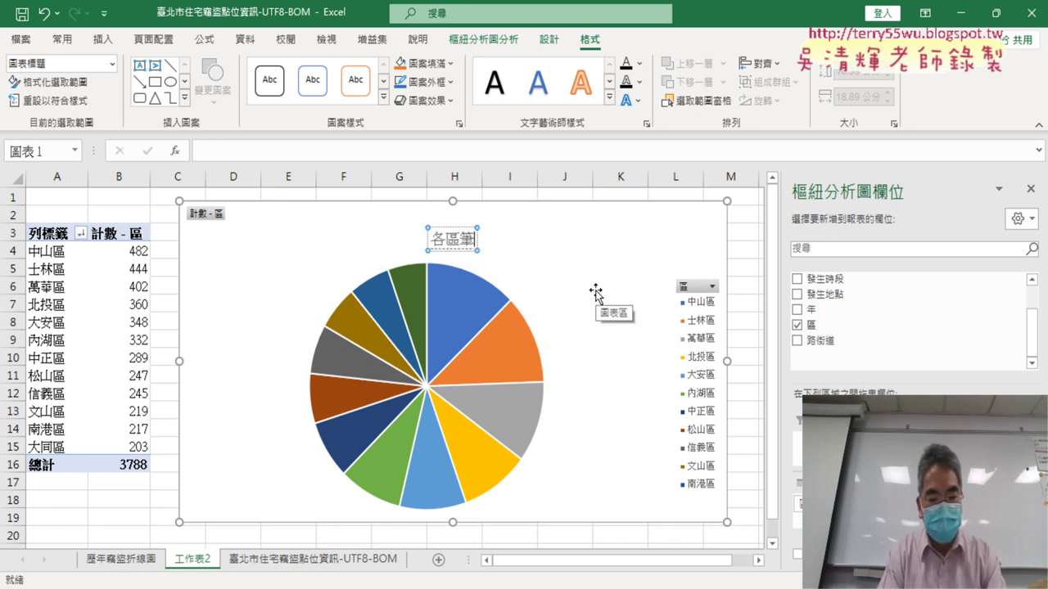
type("ㄌㄧˋㄊㄨˊ")
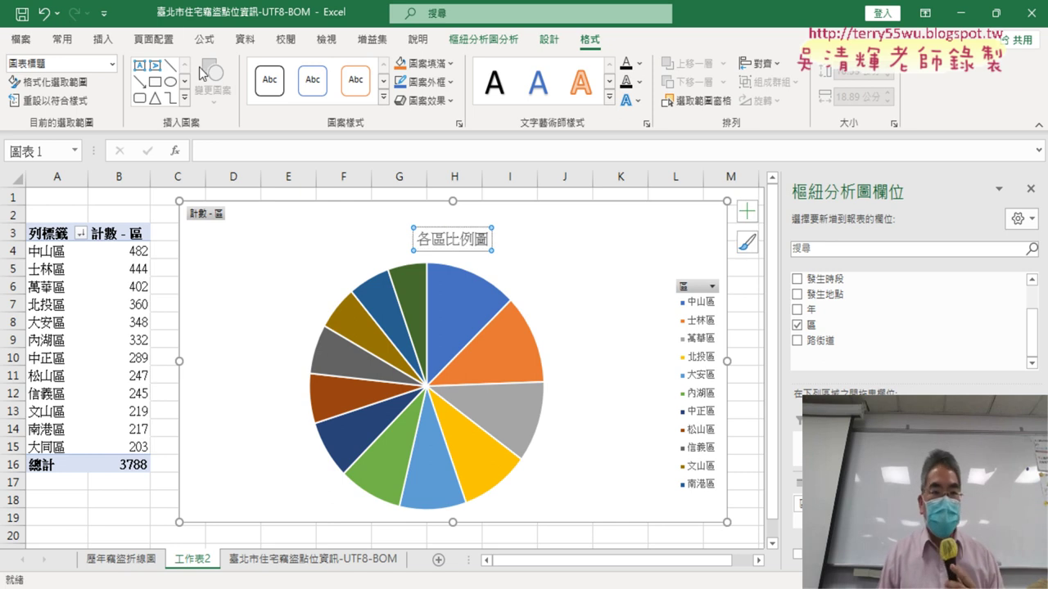
Format the chart title as size 20, red, bold
left_click(67, 39)
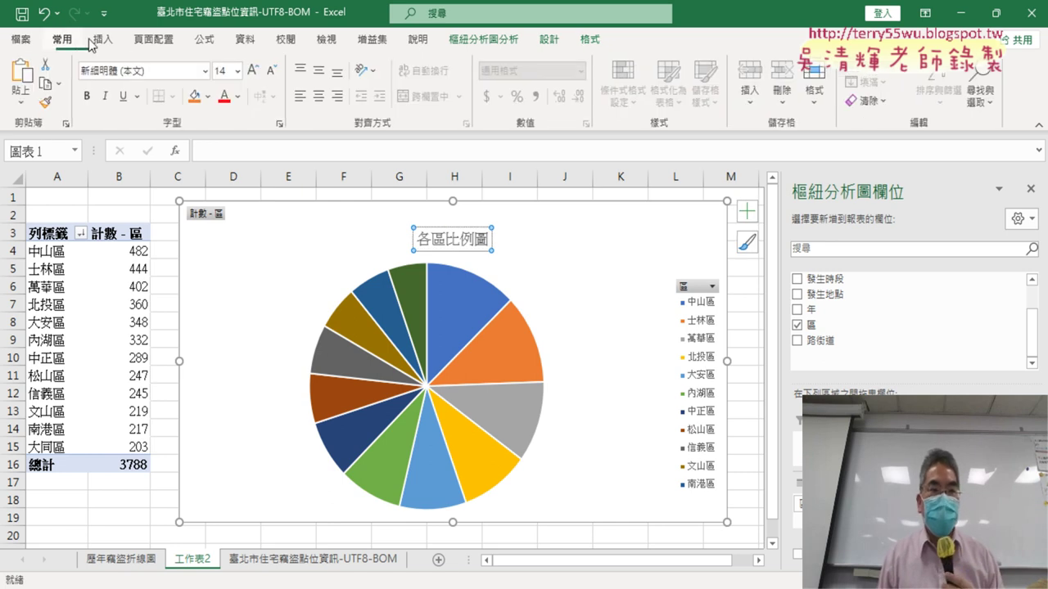
left_click(238, 70)
left_click(231, 259)
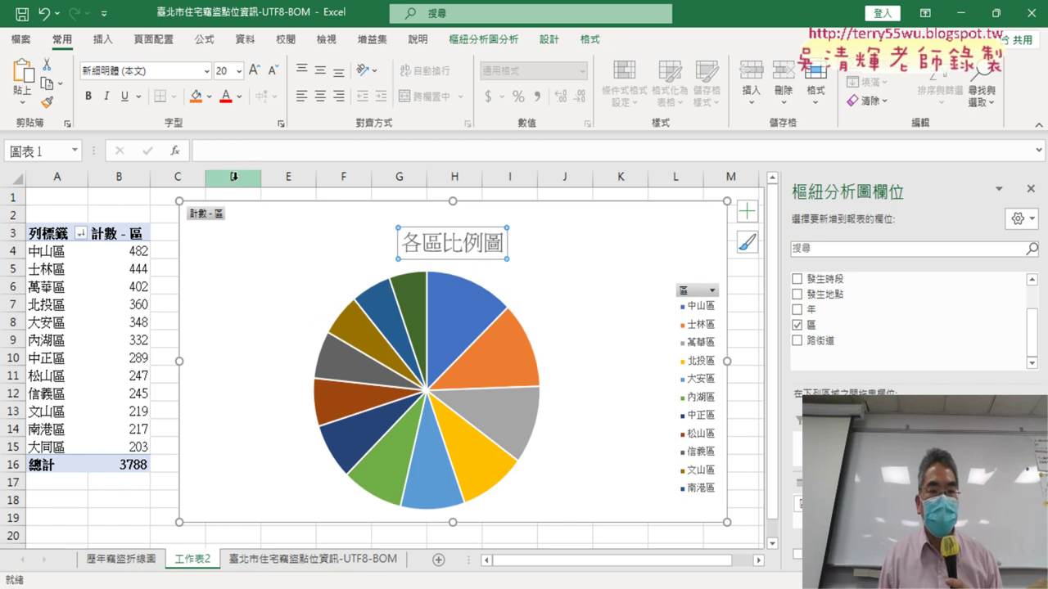
left_click(225, 95)
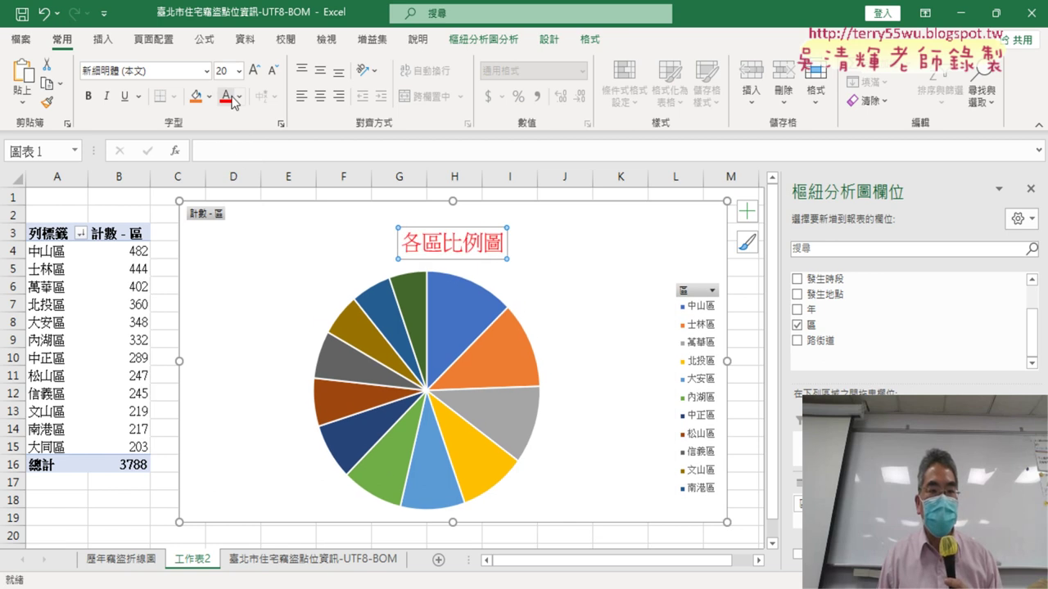
left_click(90, 97)
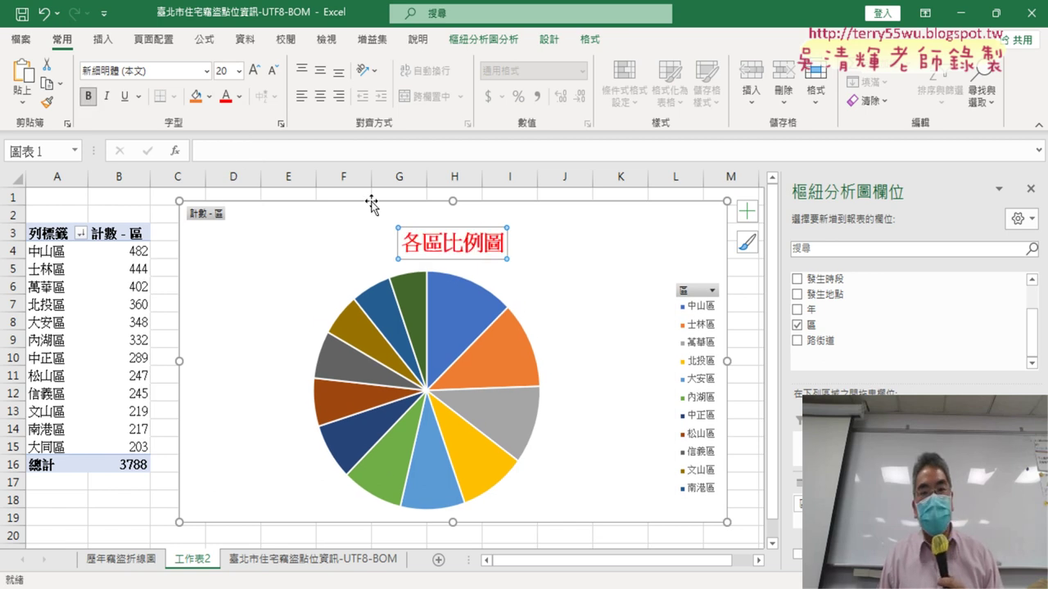
Add data callouts showing each district's name and percentage, such as 中山區 13%
right_click(457, 319)
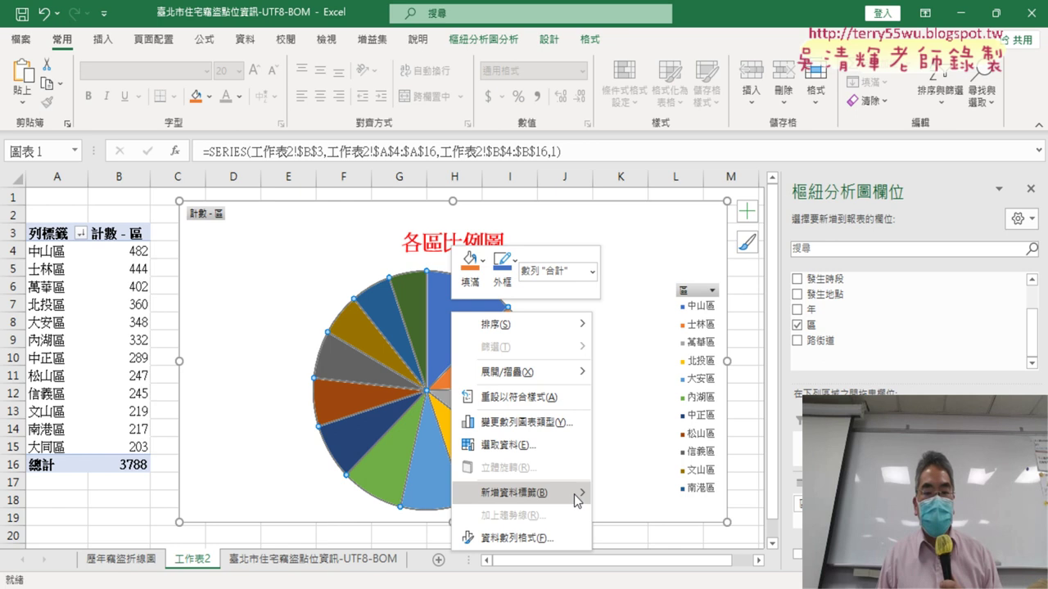
mouse_move(579, 498)
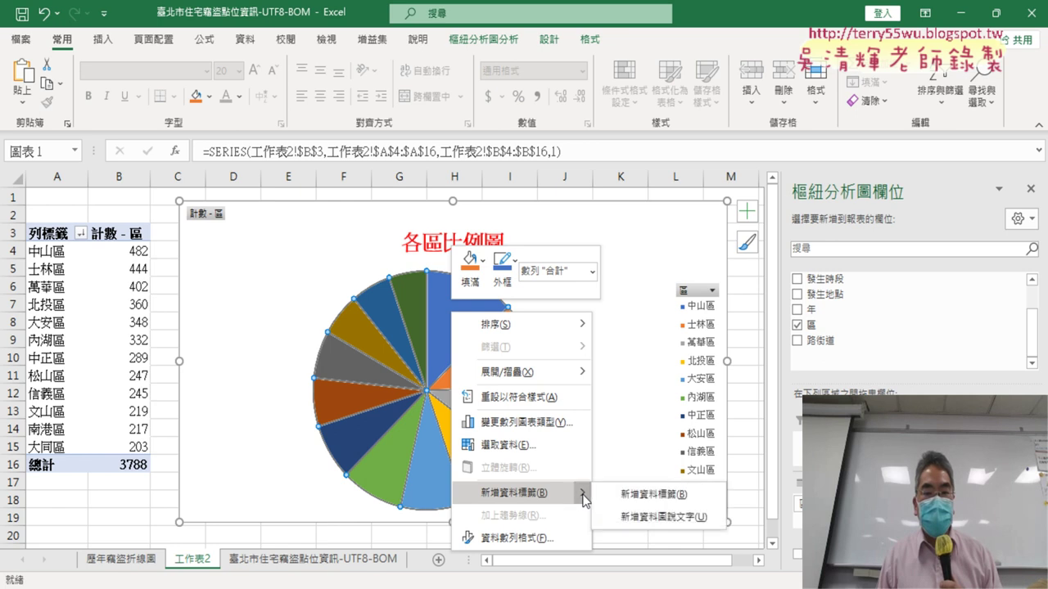
left_click(651, 521)
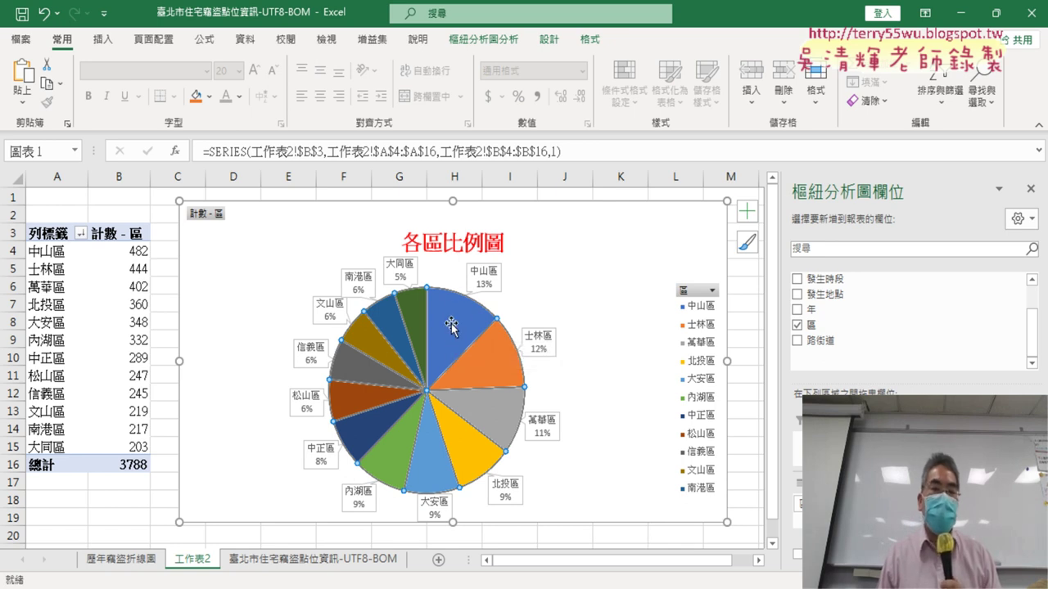
Select only the 中山區 slice (13%) and drag it slightly out of the pie
mouse_move(455, 334)
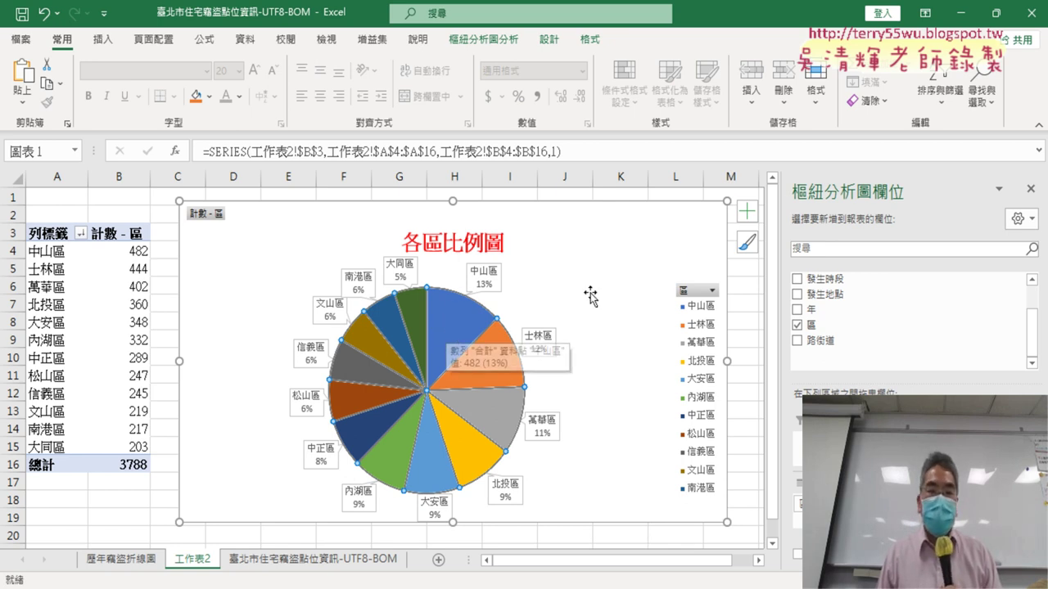
left_click(596, 288)
left_click(446, 334)
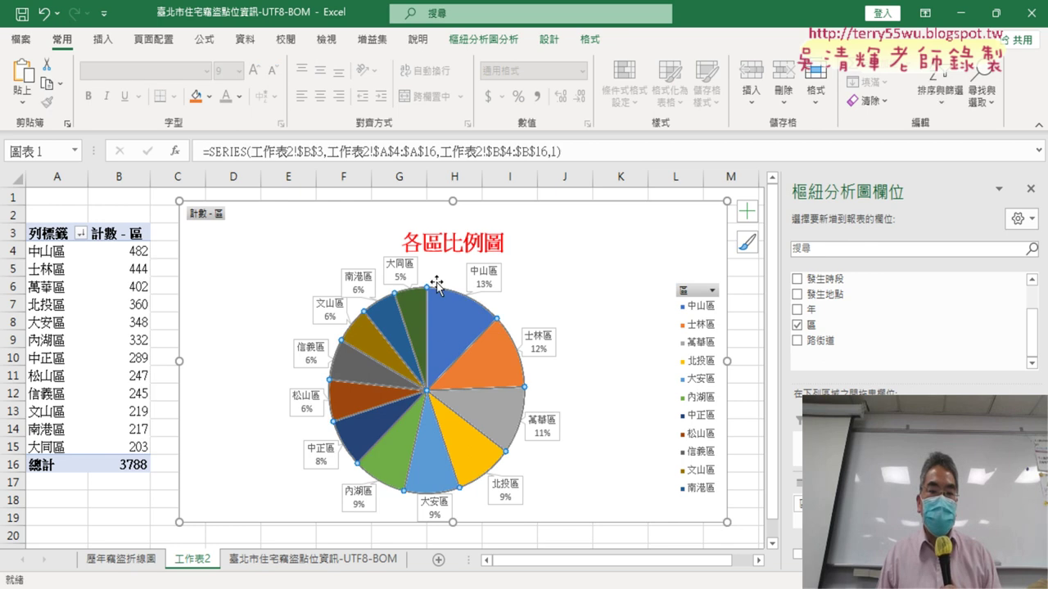
left_click(448, 327)
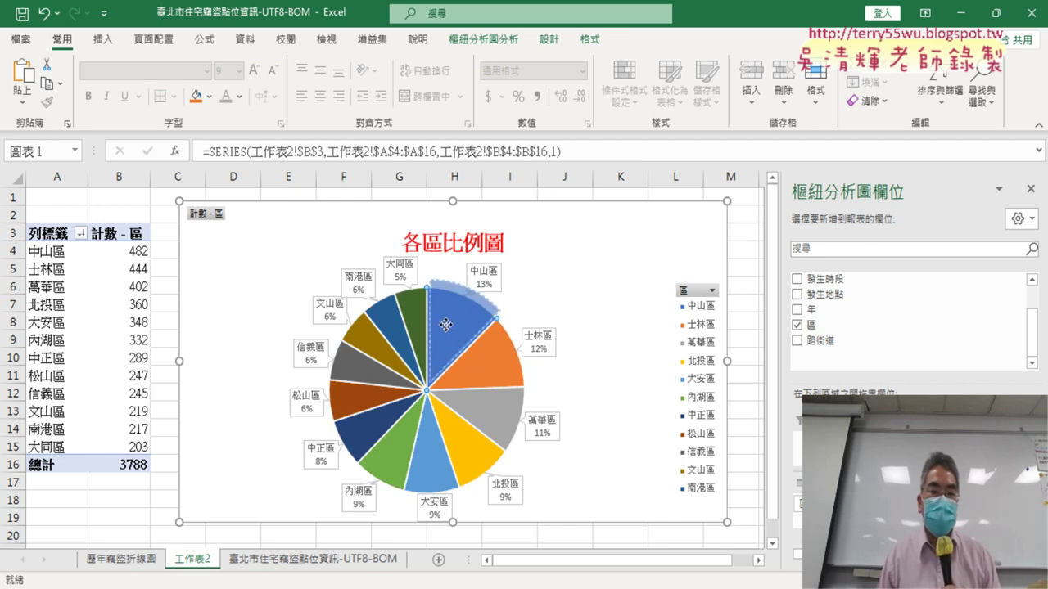
left_click_drag(442, 331, 445, 325)
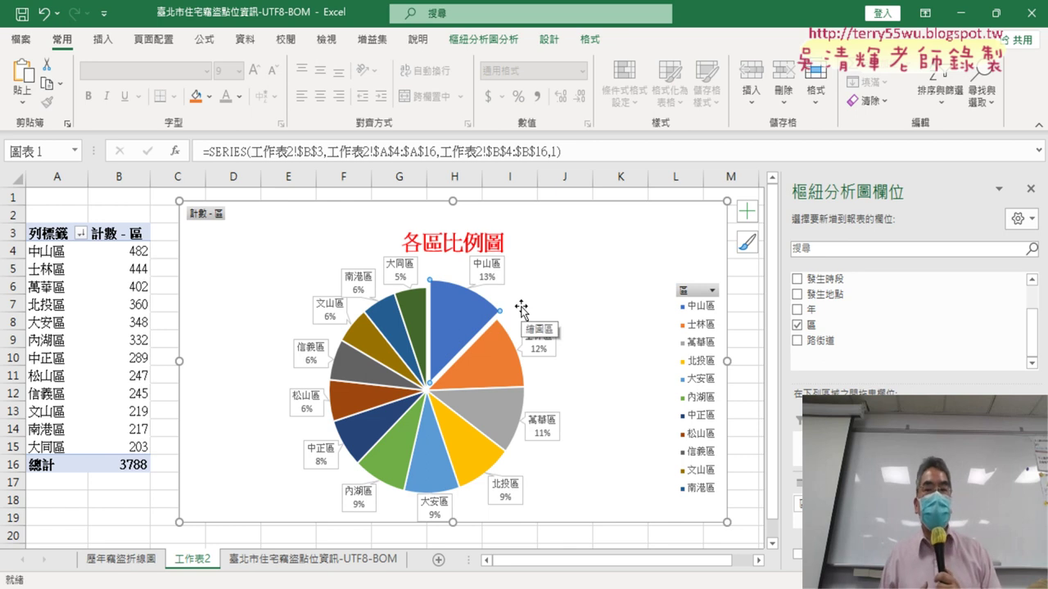
left_click(627, 256)
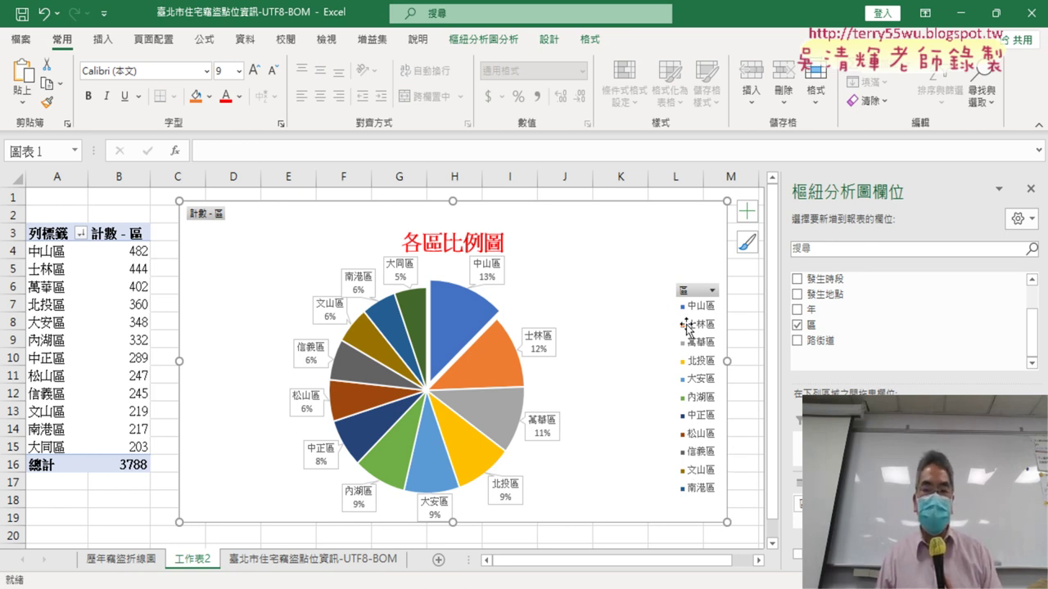
Uncheck Legend in Chart Elements, then highlight the chart title text
left_click(748, 216)
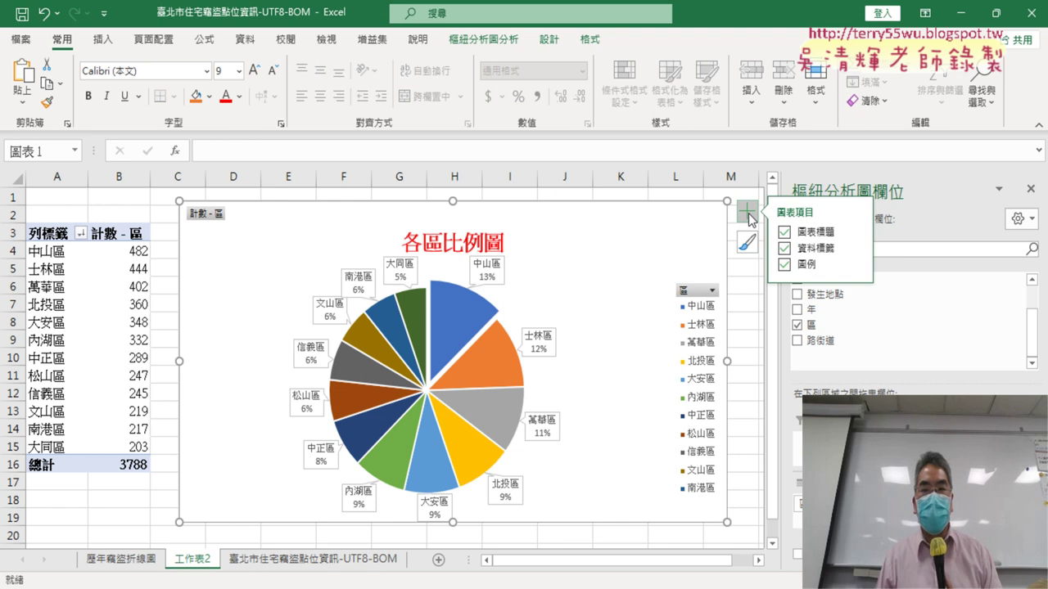
left_click(784, 265)
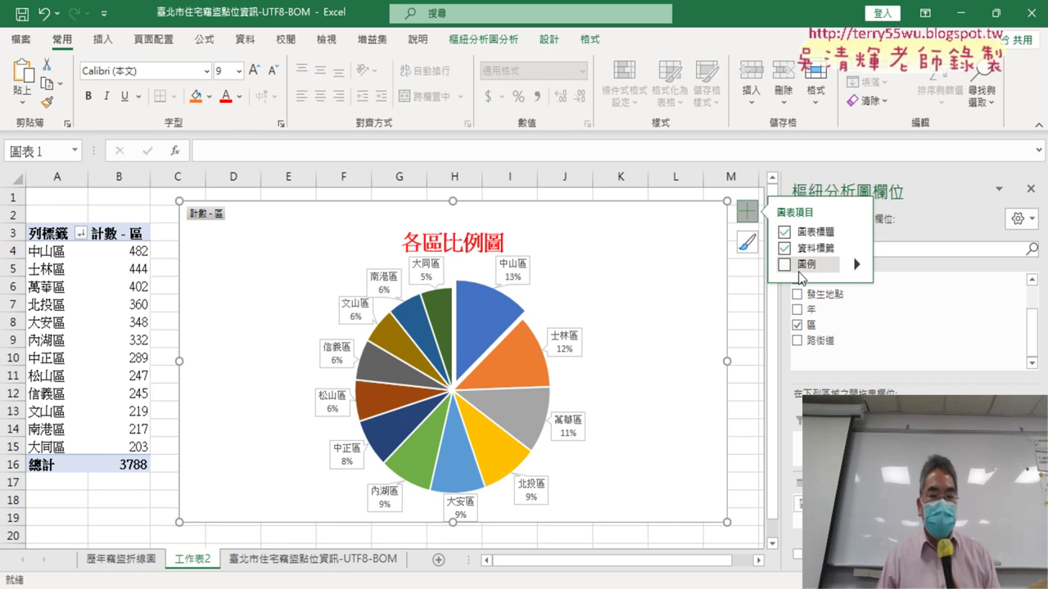
left_click(418, 244)
left_click_drag(409, 242, 520, 244)
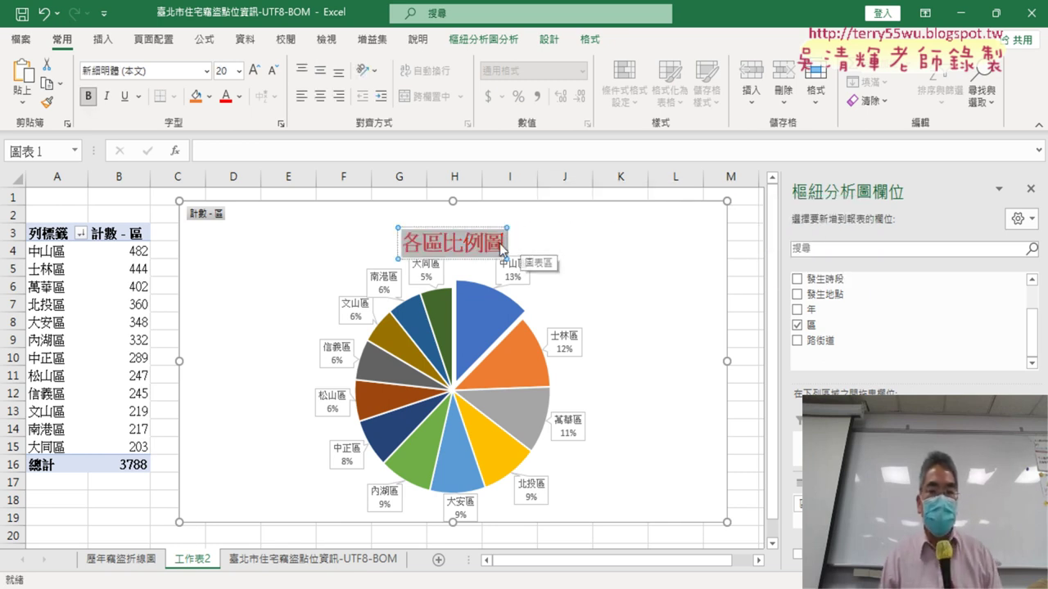
Rename the 工作表2 sheet tab to 各區比例圖
double_click(193, 559)
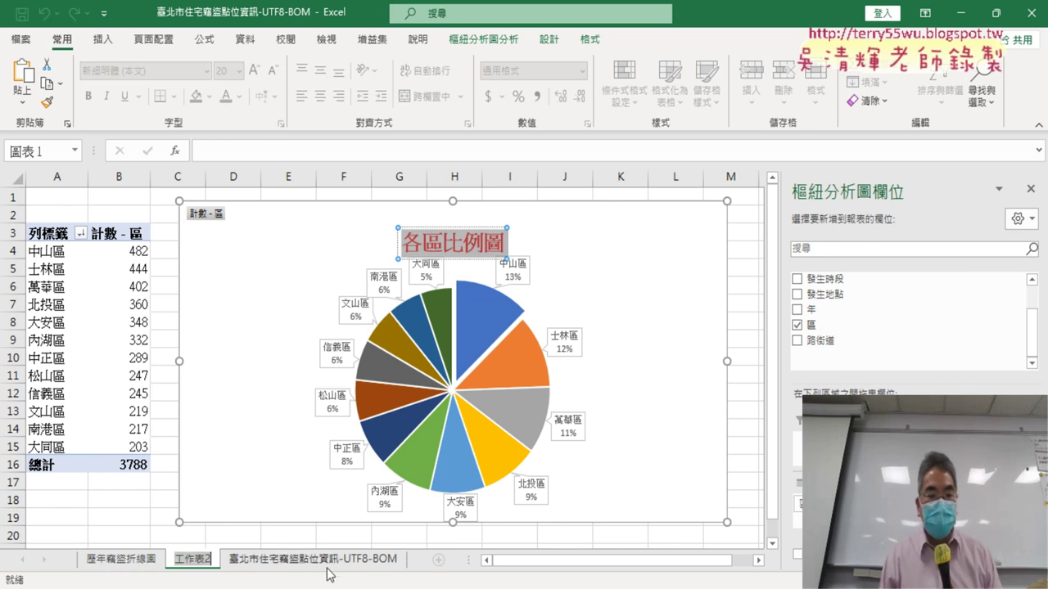
type("各區比例圖")
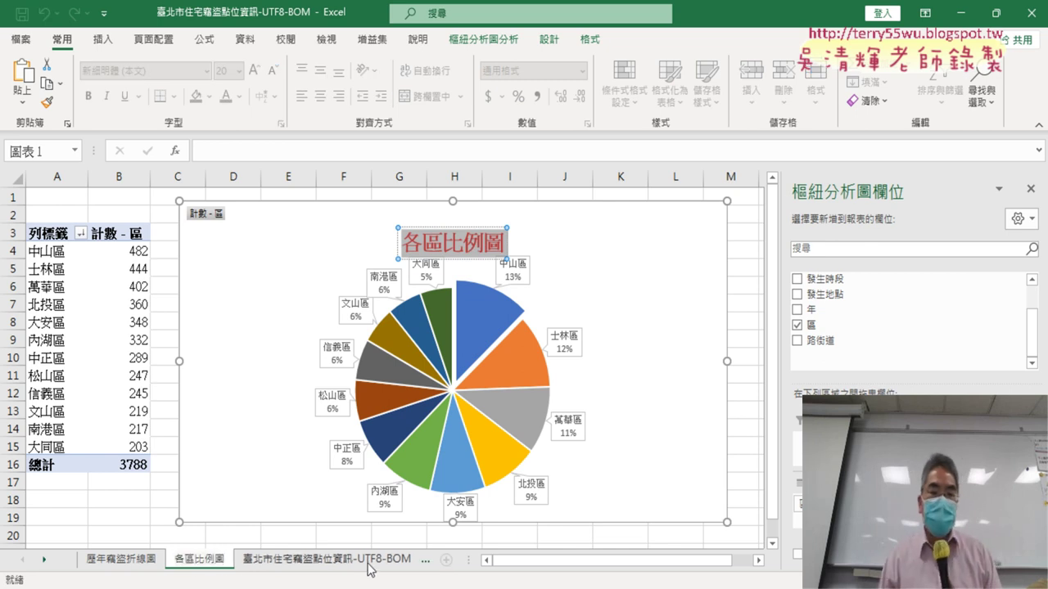
left_click(751, 445)
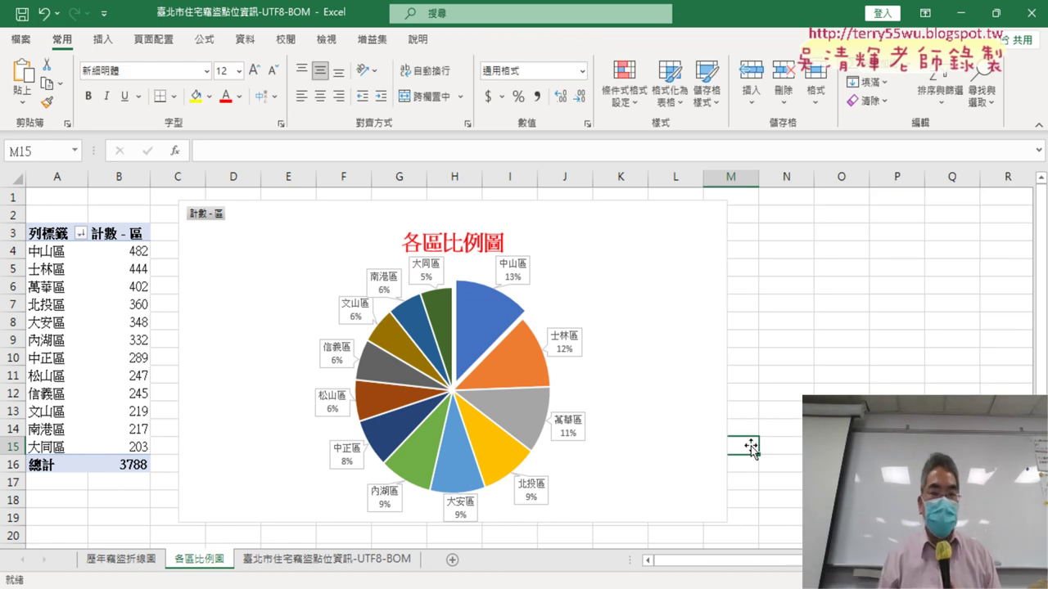
Nudge the pie chart a little left and deselect it
left_click_drag(316, 226, 293, 238)
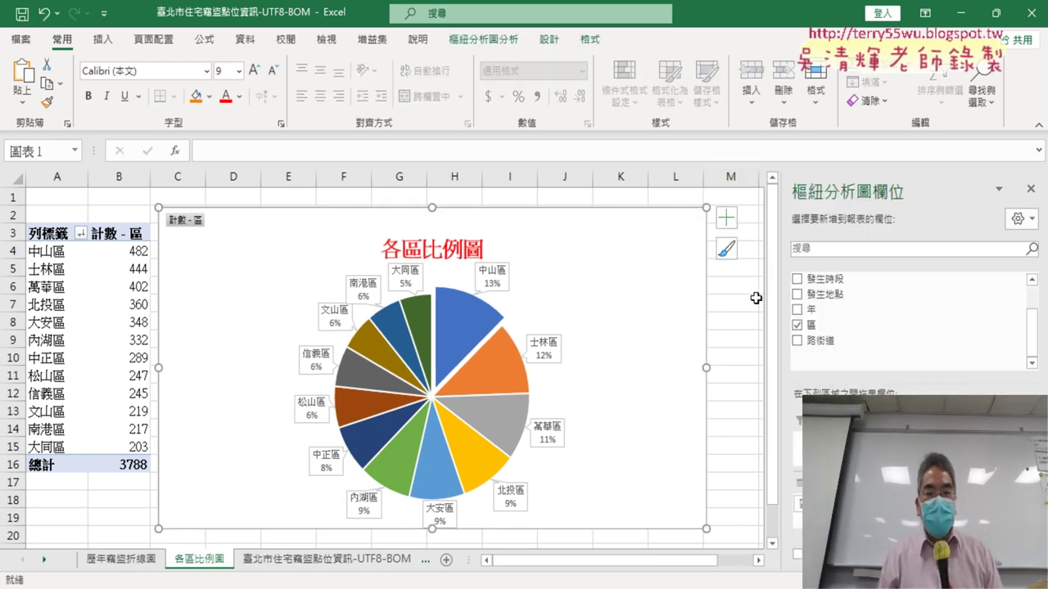
left_click(753, 303)
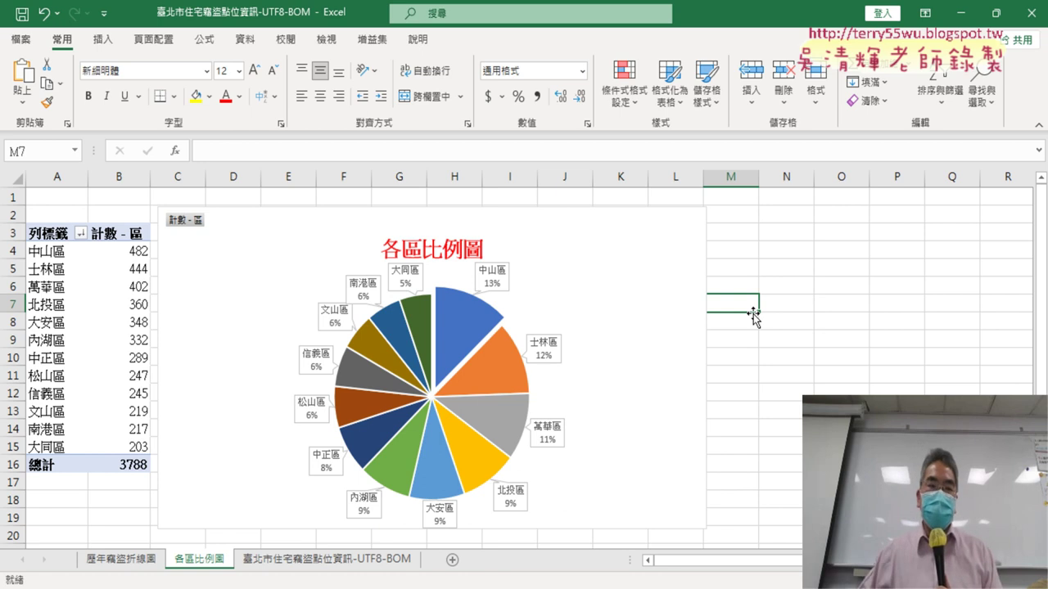
left_click(63, 253)
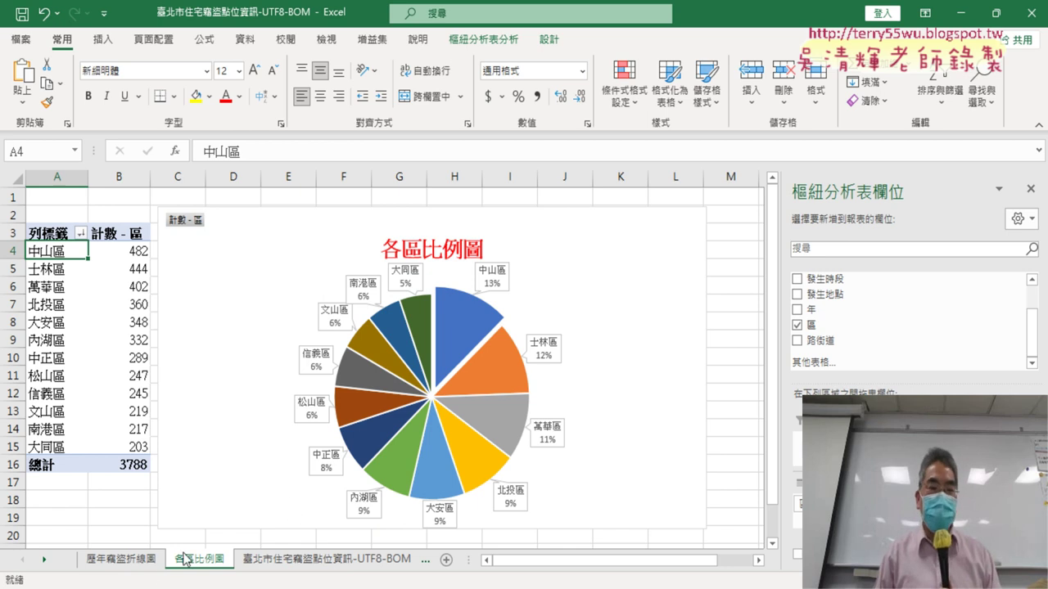
Go to the 臺北市住宅竊盜點位資訊-UTF8-BOM data sheet, then select the 路街道 street column and address cell E7
left_click(275, 560)
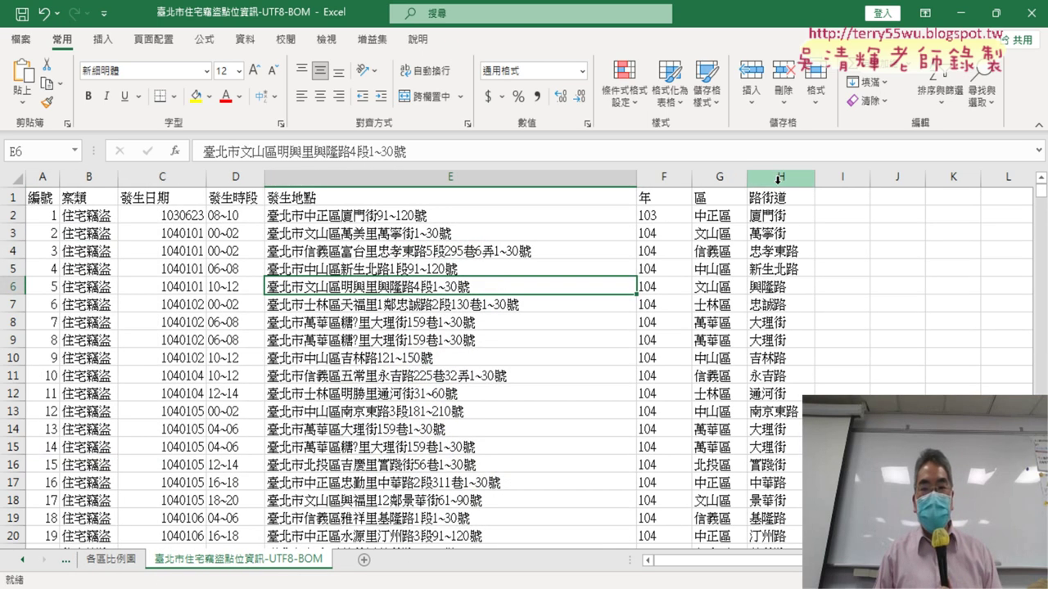
left_click(782, 177)
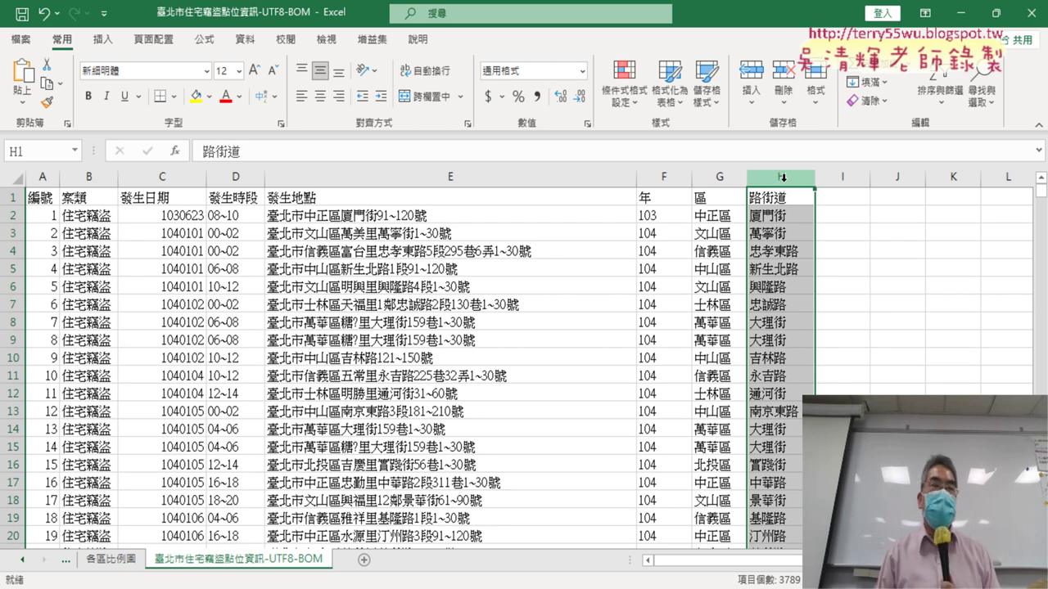
left_click(376, 309)
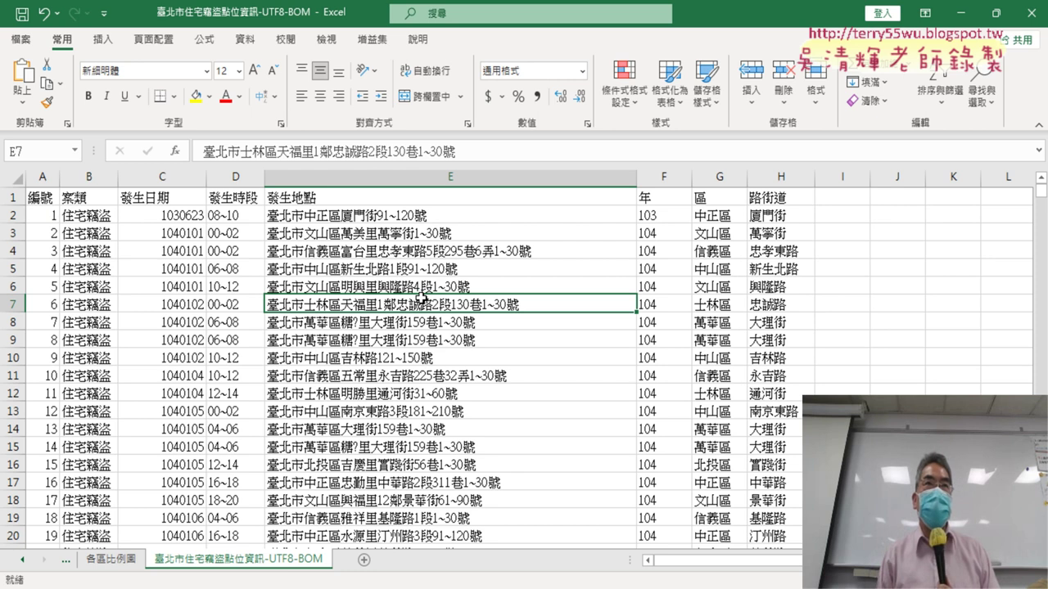